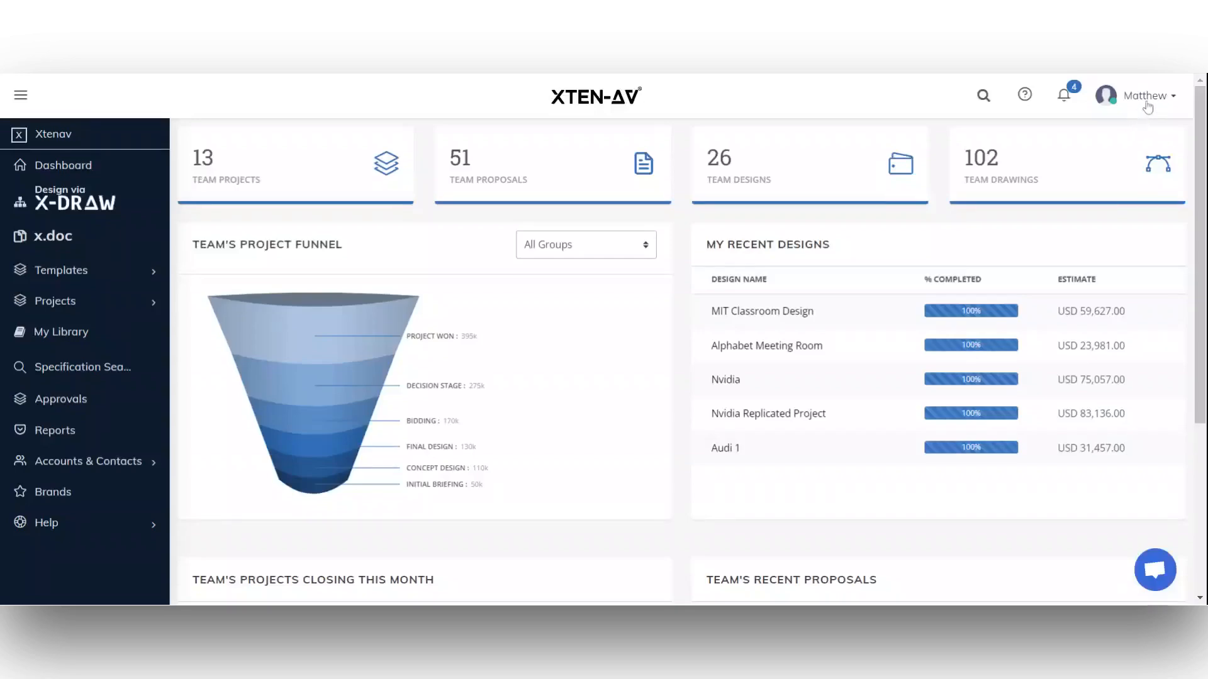
Open the Labor Settings within the x.doc settings
left_click(1146, 100)
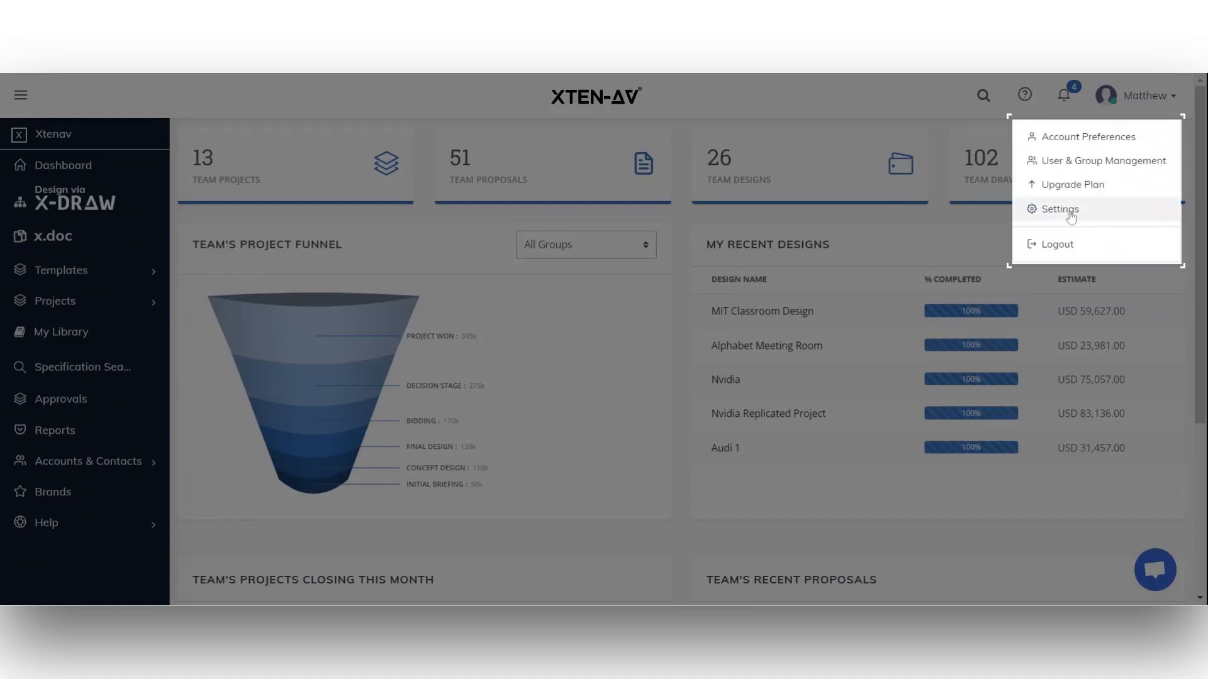
left_click(1060, 209)
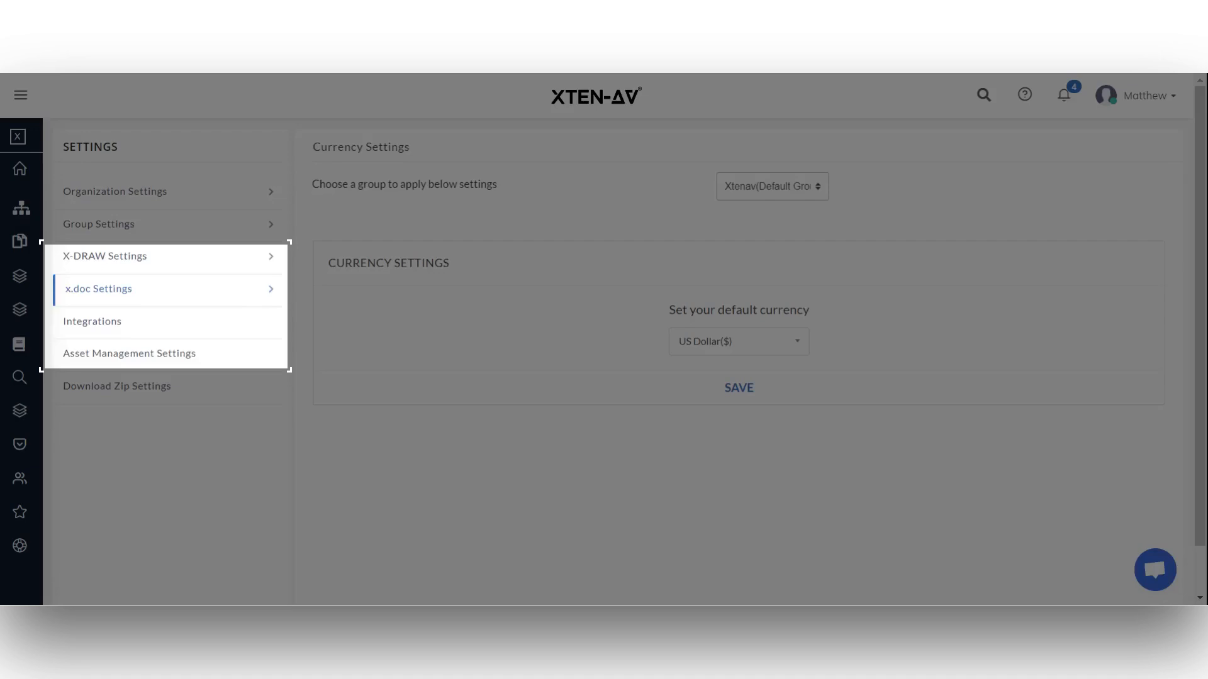
left_click(143, 293)
left_click(146, 323)
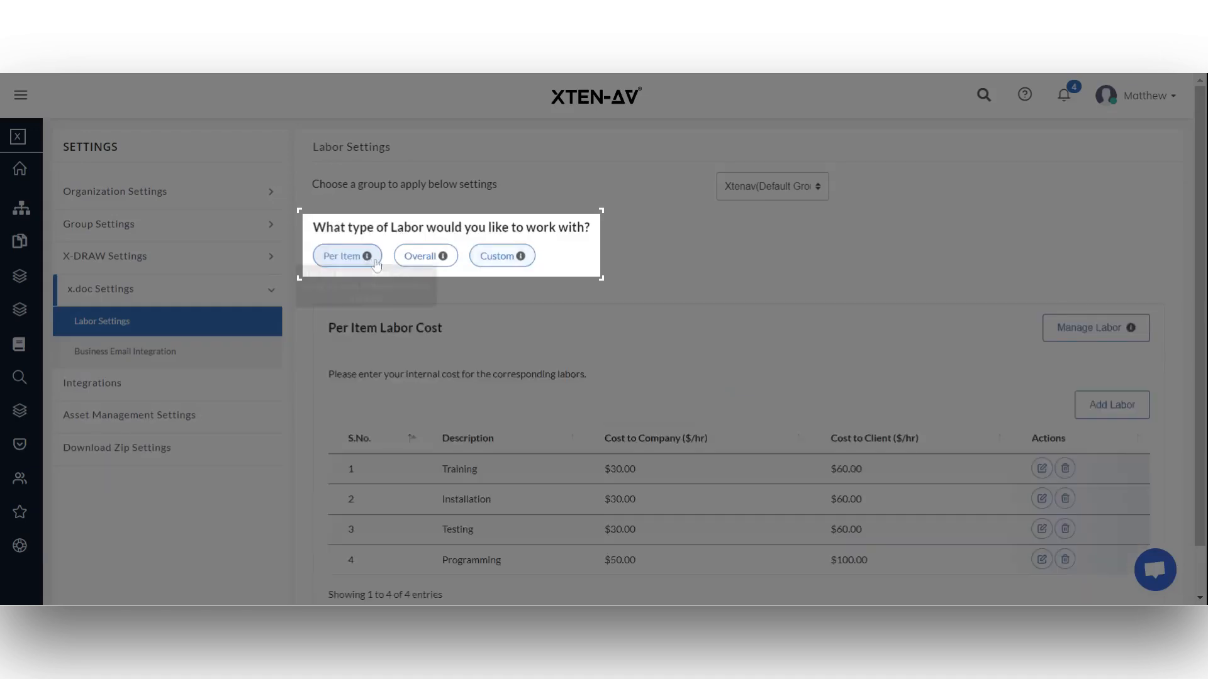
Switch the group's labor type to Overall and back to Per Item
left_click(421, 258)
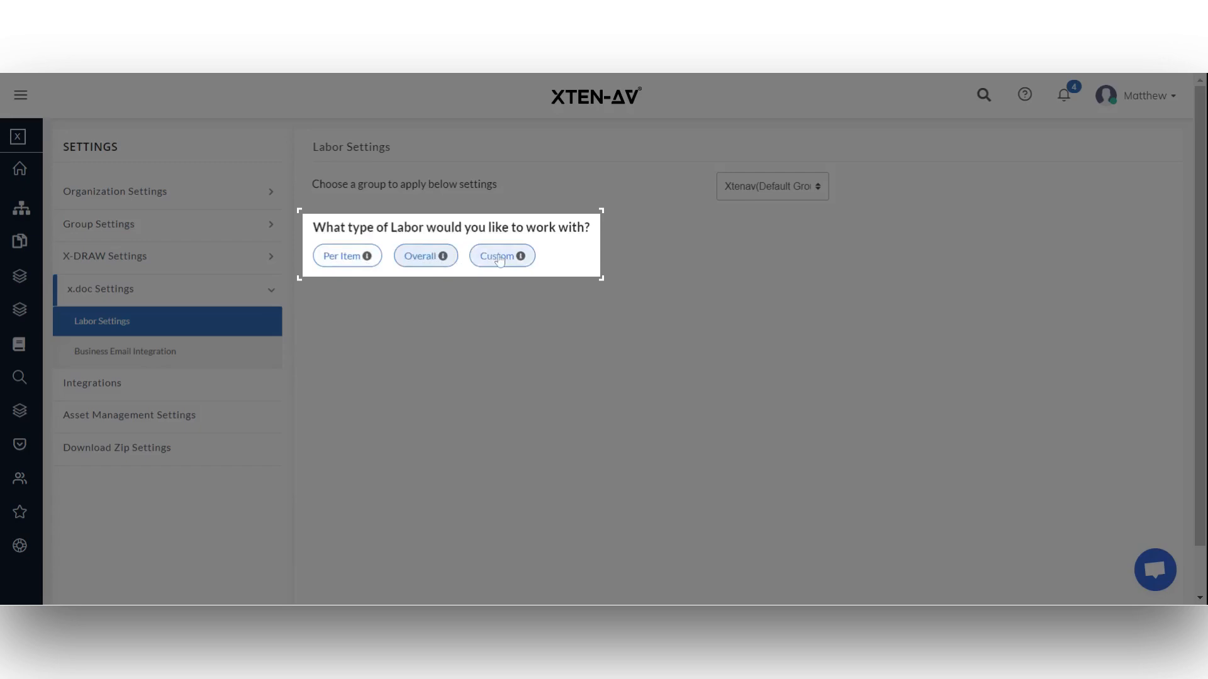
left_click(347, 256)
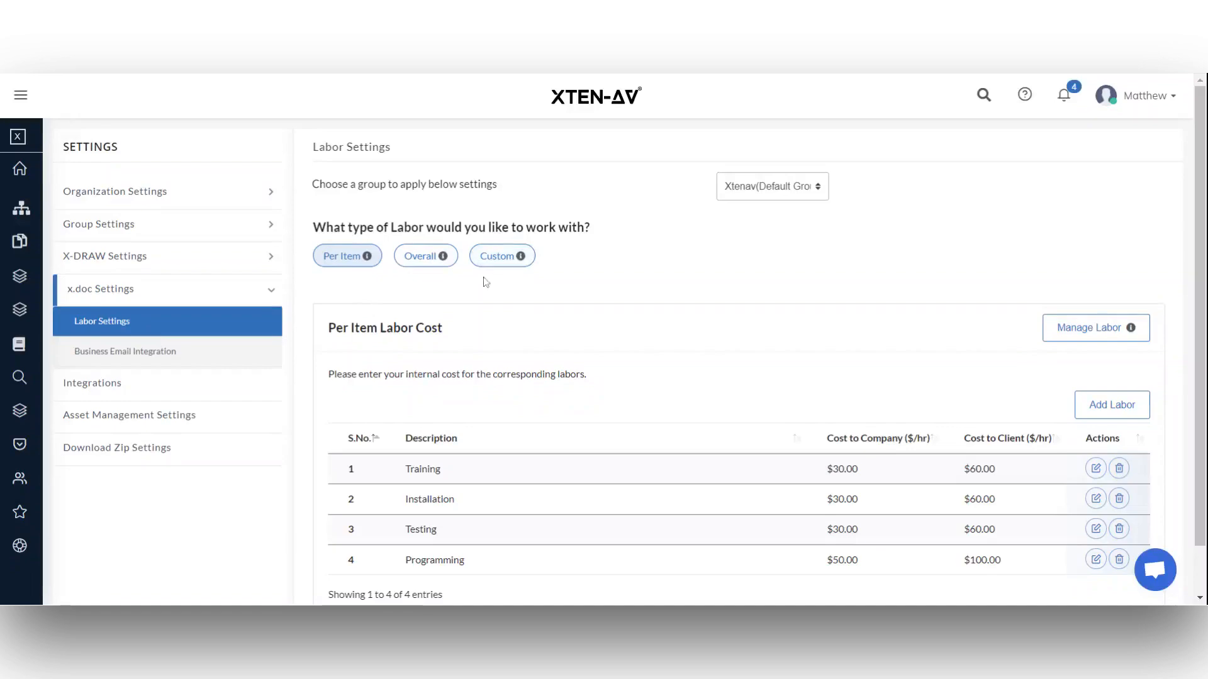
left_click(346, 259)
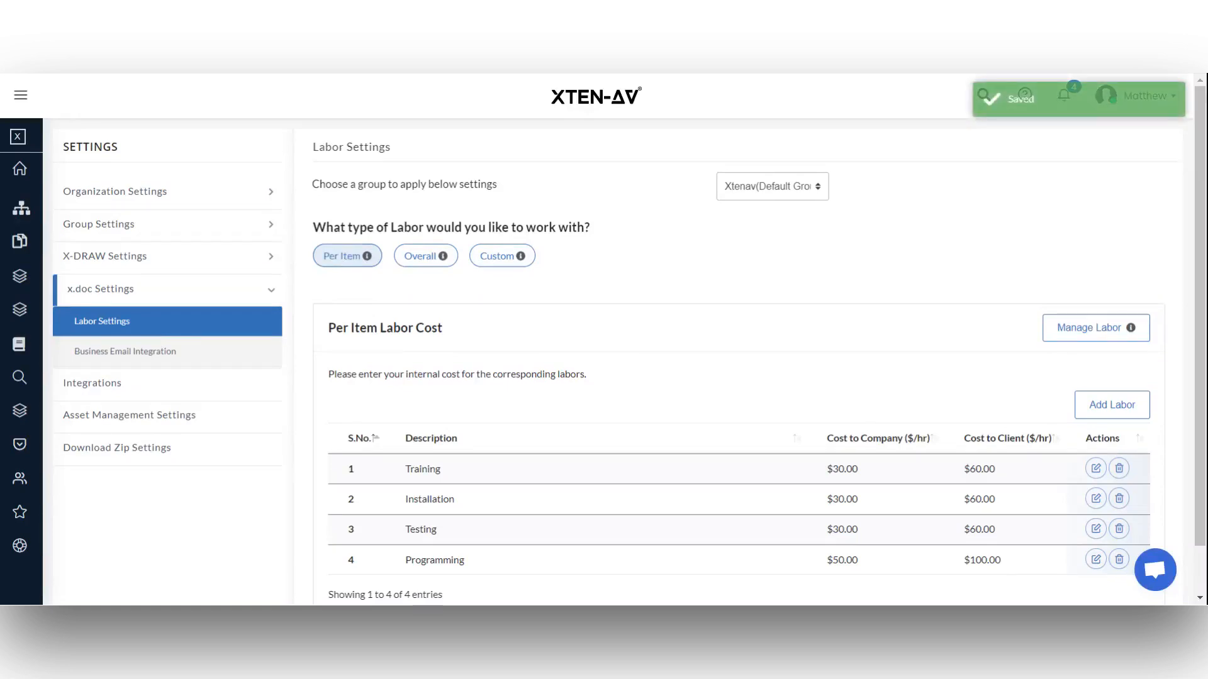
Put the Training row of the Per Item Labor Cost table into editing and save it with the same values
scroll(763, 420, "down", 1)
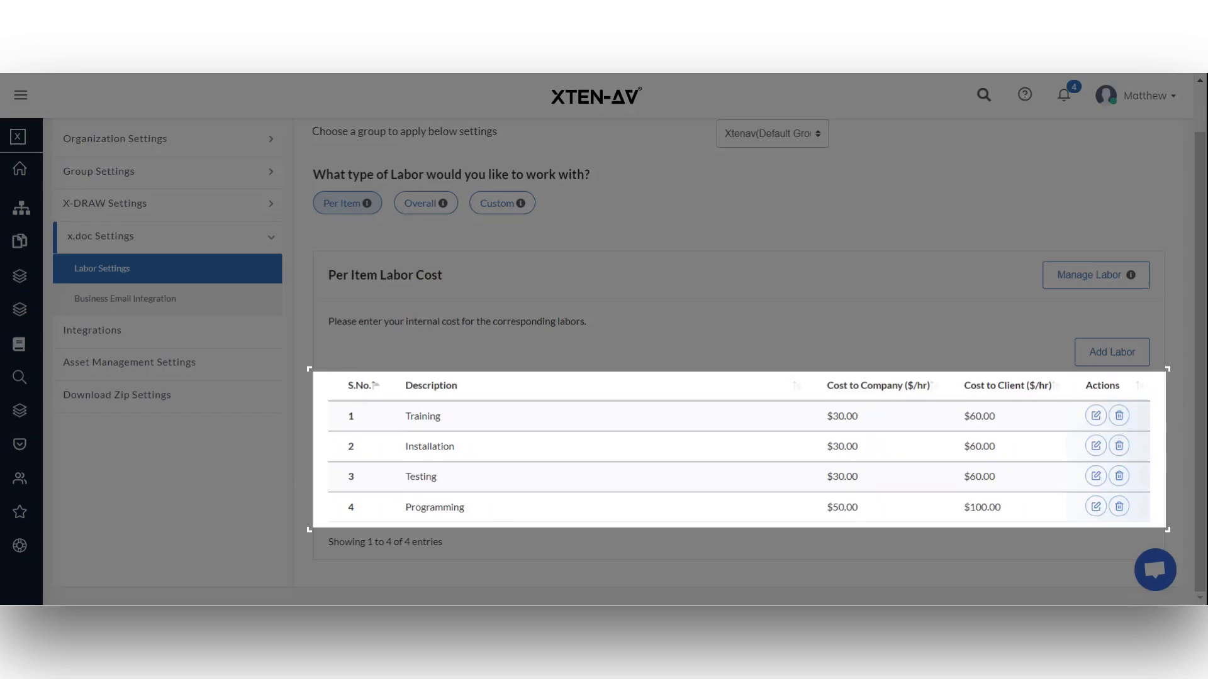
left_click(1095, 416)
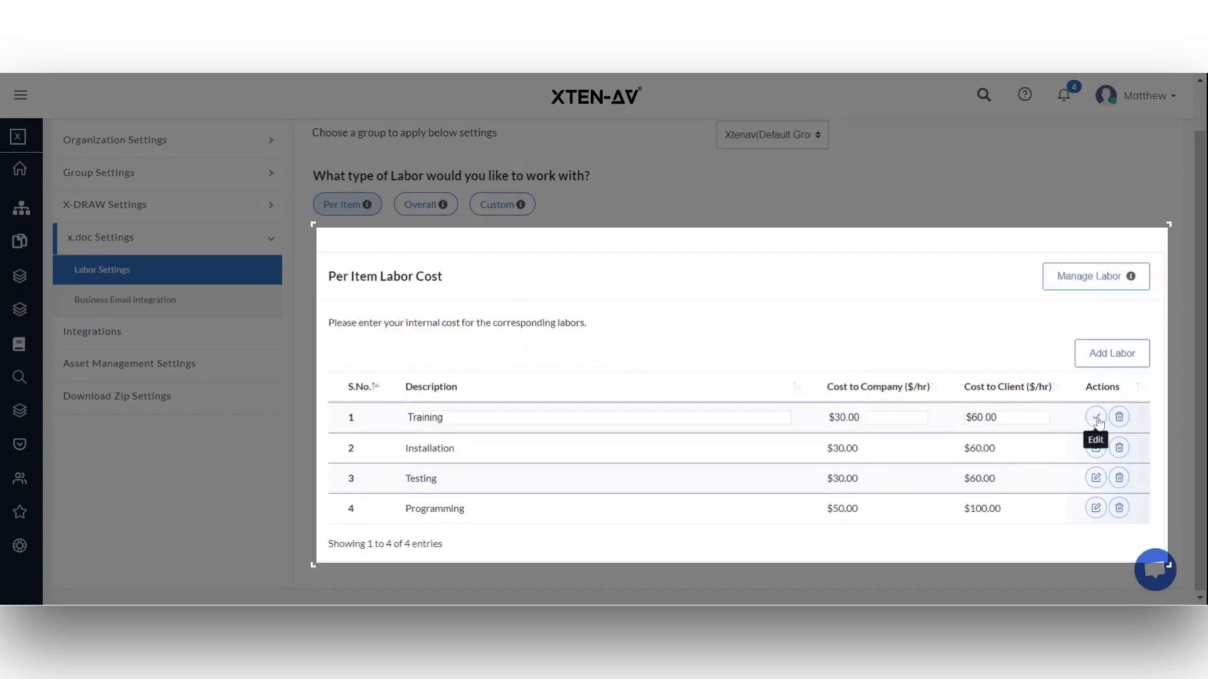
left_click(1095, 418)
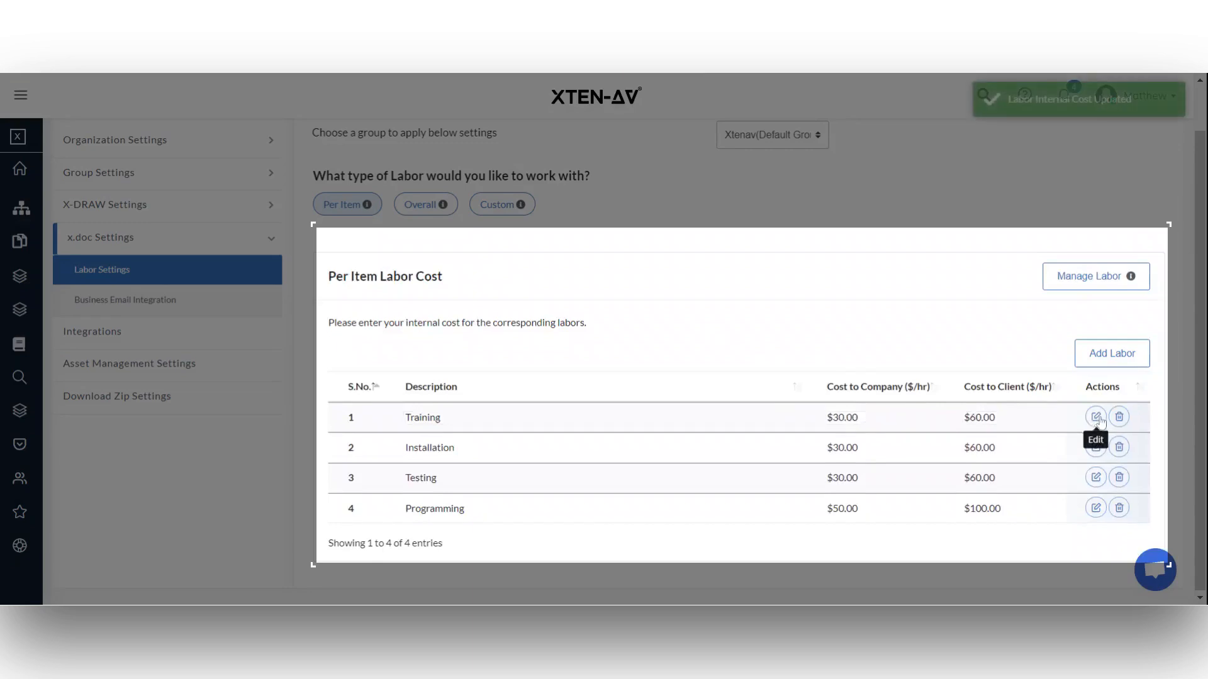
Add an empty labor row to the Per Item Labor Cost table and delete it
left_click(1107, 364)
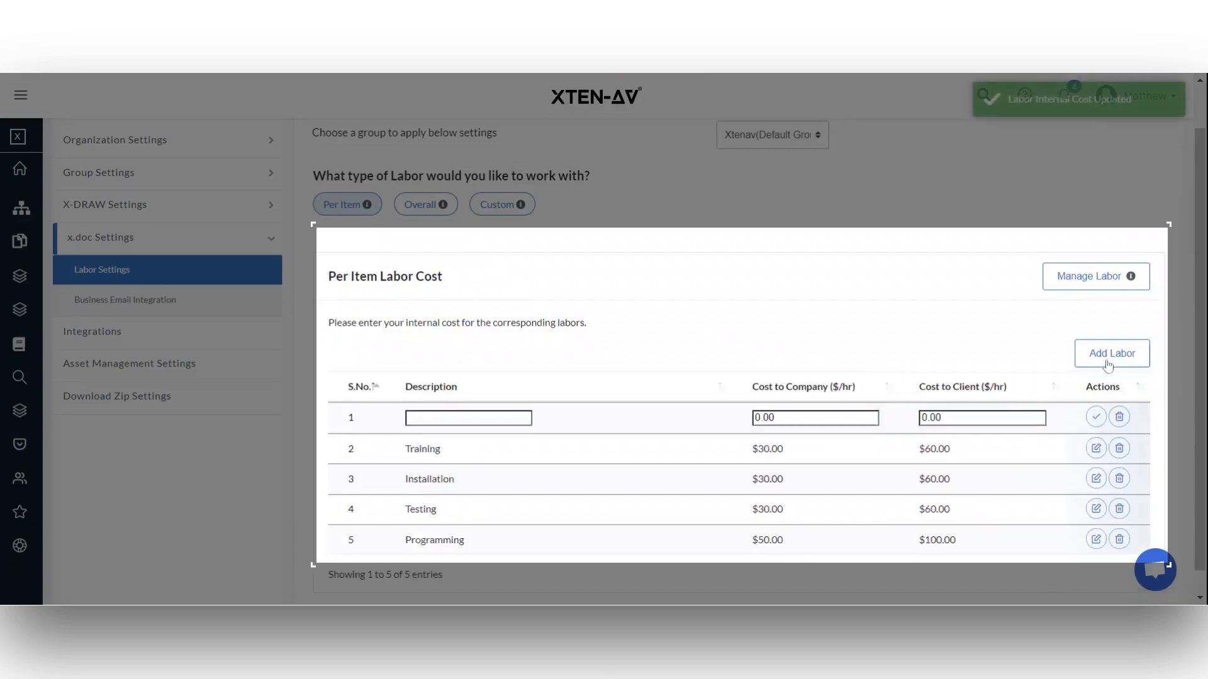
left_click(1119, 416)
left_click(670, 421)
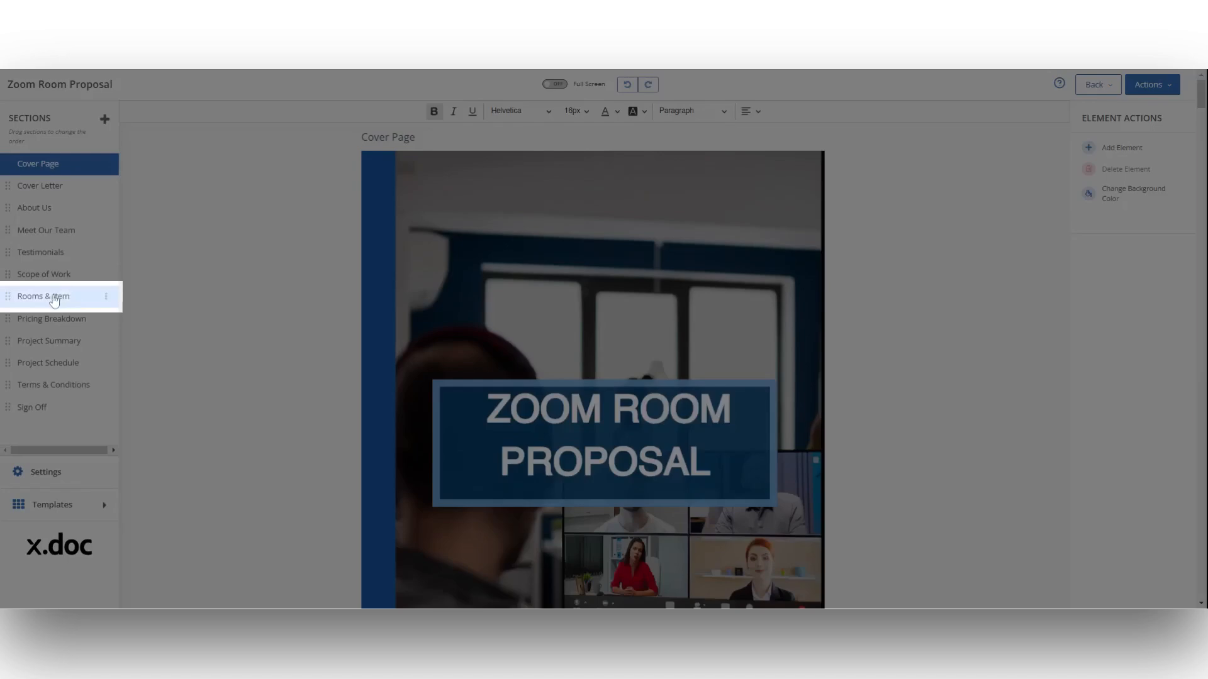
Resync the labor headers with the group labor in the Labor Settings of the Zoom Room Proposal's Rooms & Item section
left_click(54, 299)
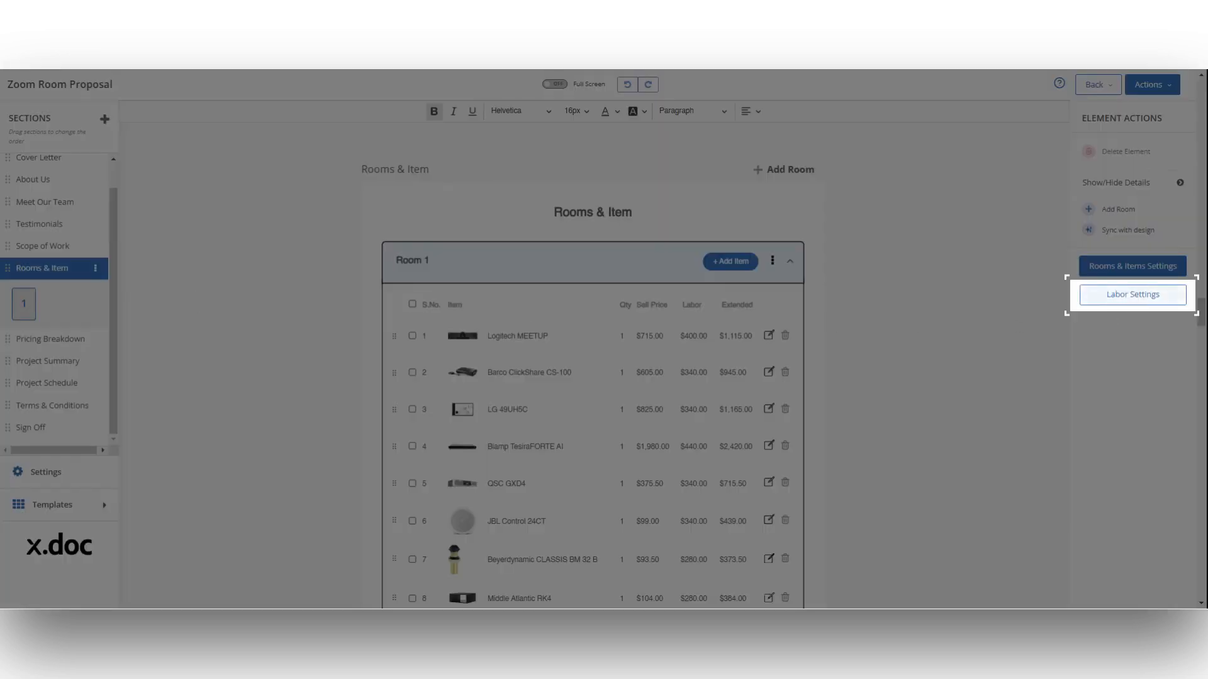
left_click(1133, 295)
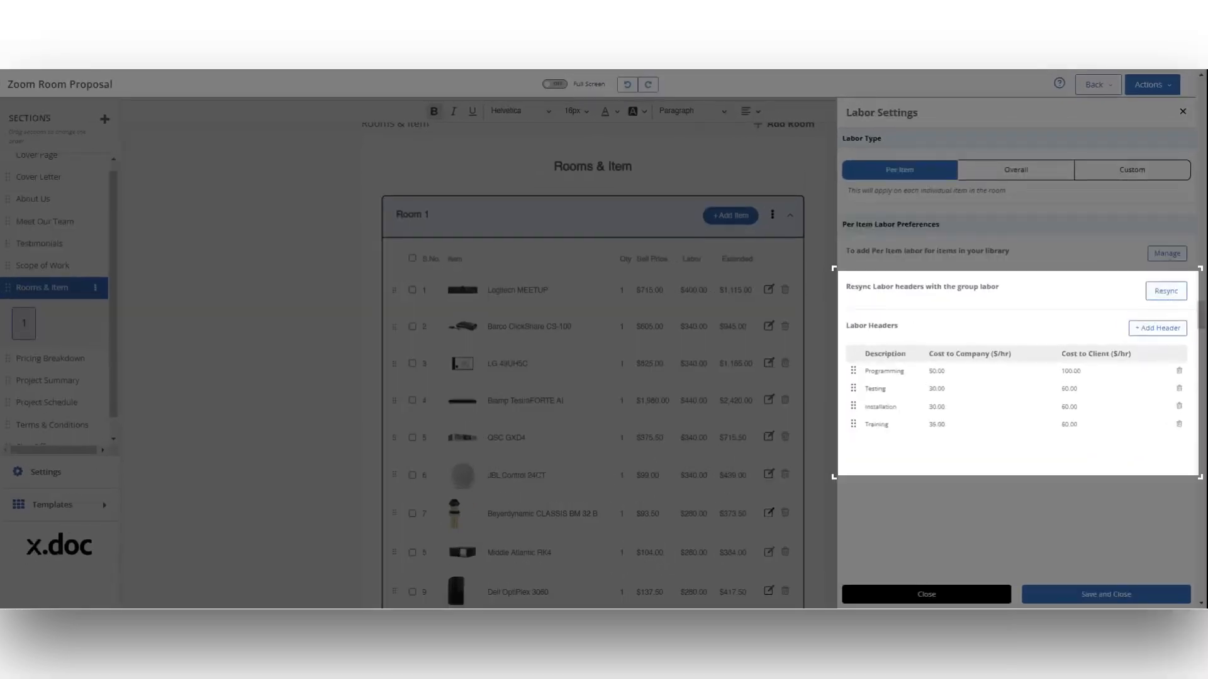
left_click(1166, 292)
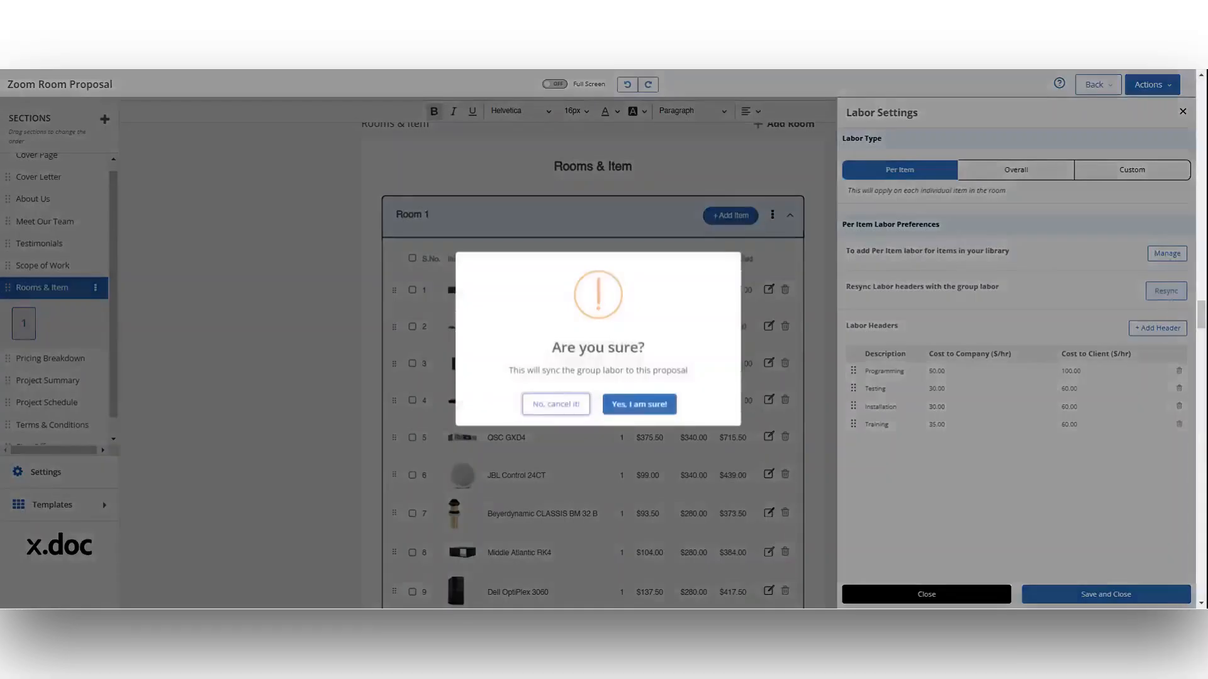
left_click(637, 404)
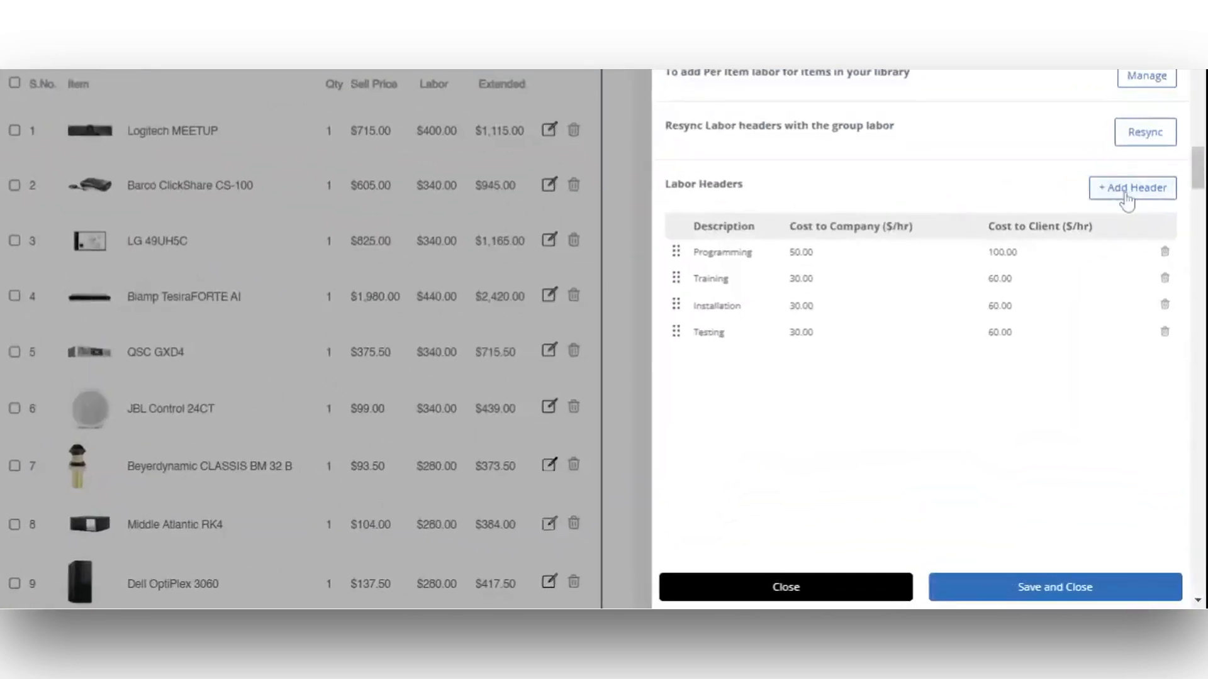
Add a Maintenance labor header costing $70.00/hr to the company and $90.00/hr to the client, and delete it
left_click(1125, 189)
type("Maintenance")
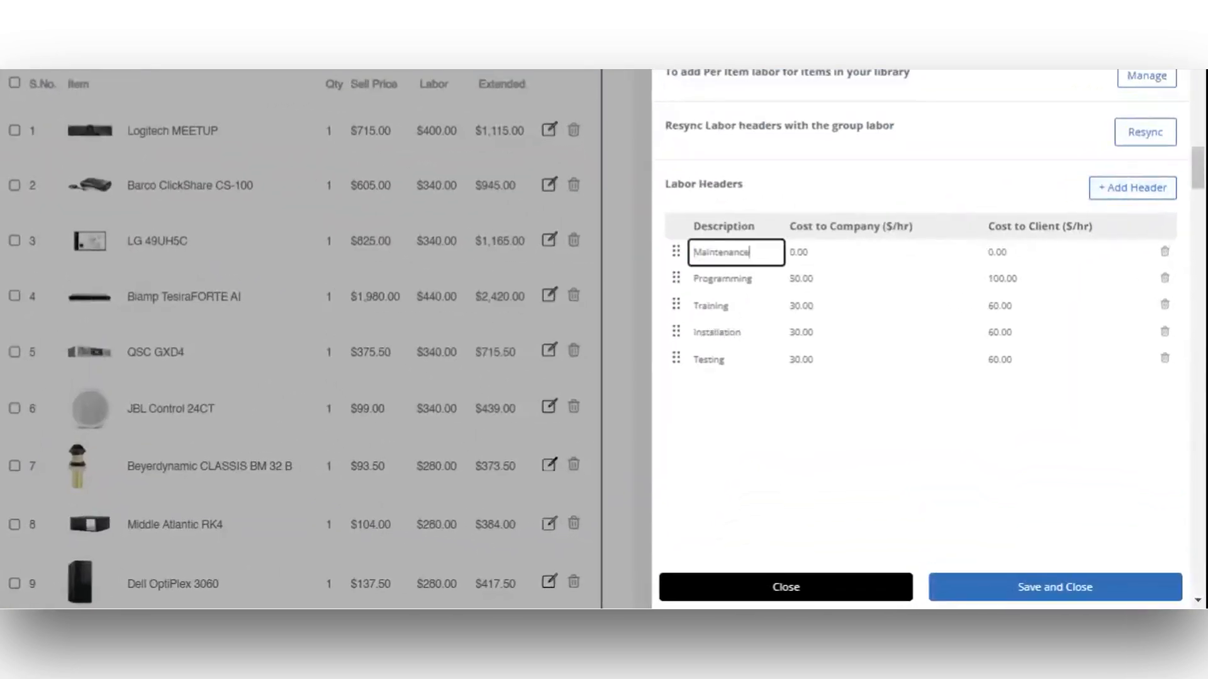
key("Tab")
type("7")
key("Tab")
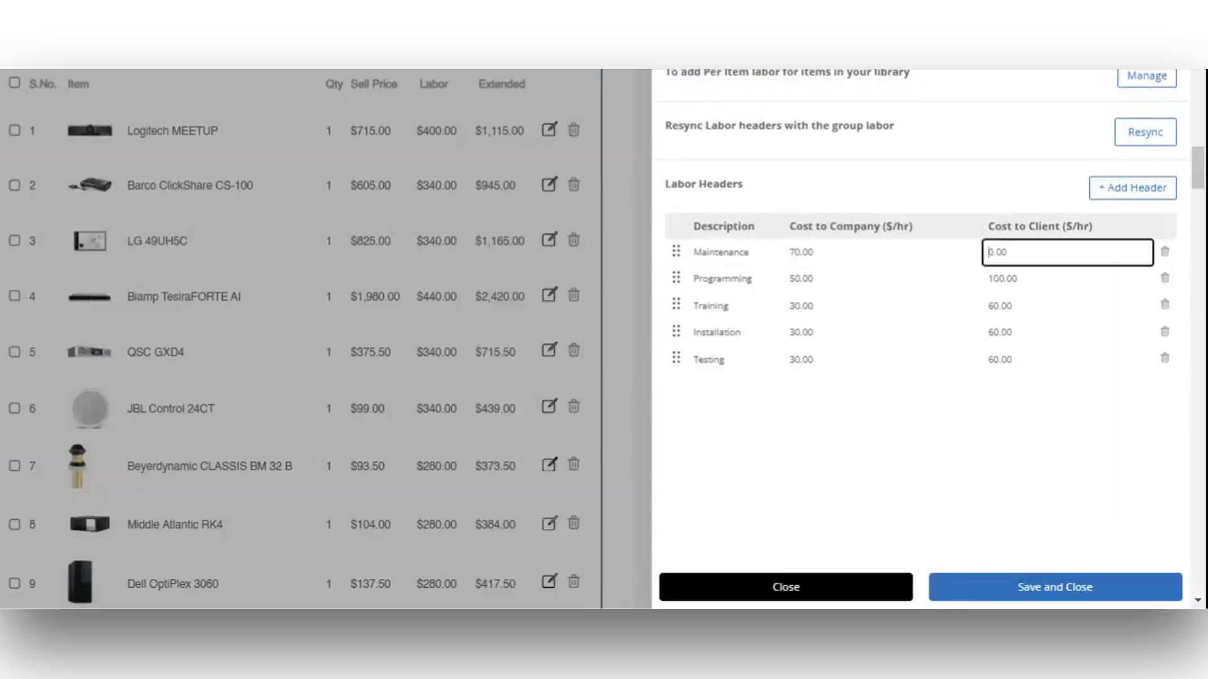
type("9")
left_click(981, 205)
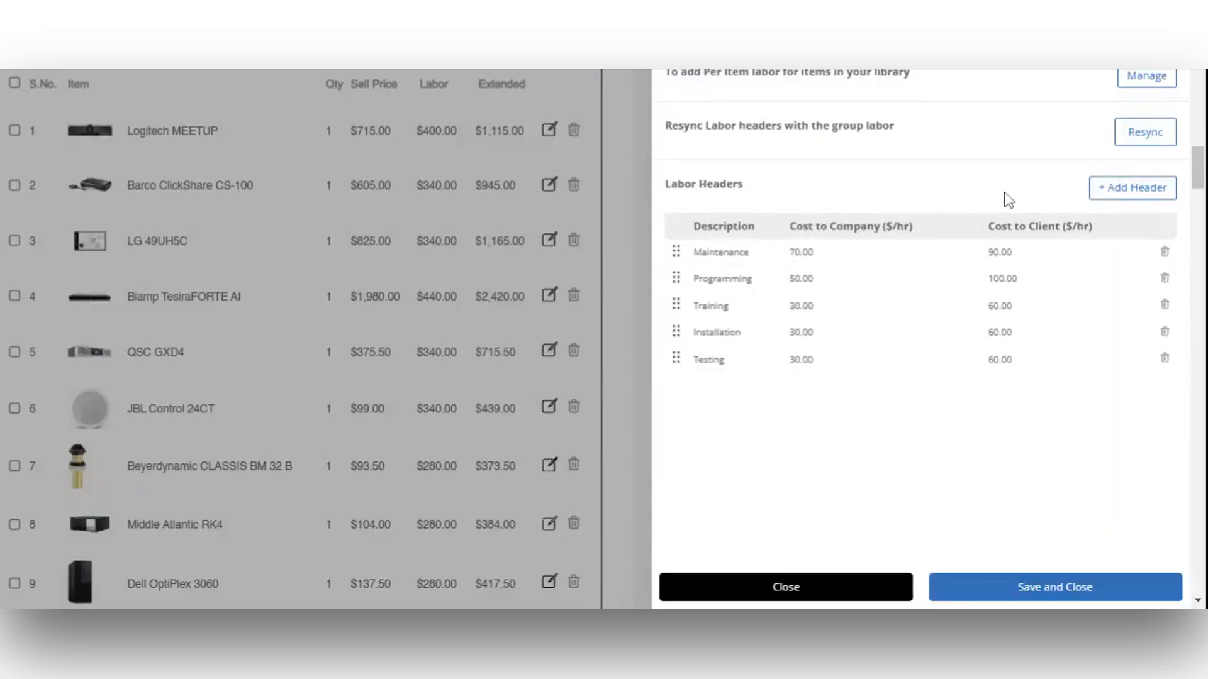
left_click(1165, 252)
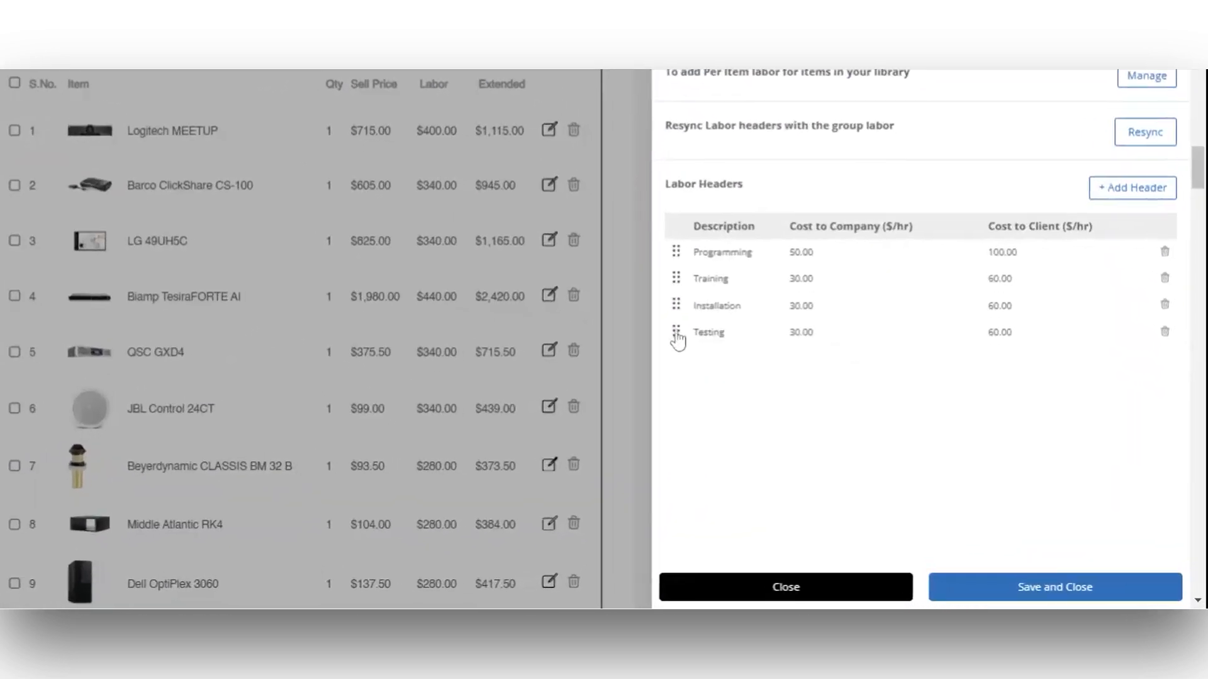
Move the Testing labor header above Programming and save the proposal's labor settings
left_click_drag(676, 334, 674, 258)
left_click_drag(676, 332, 676, 280)
left_click(733, 307)
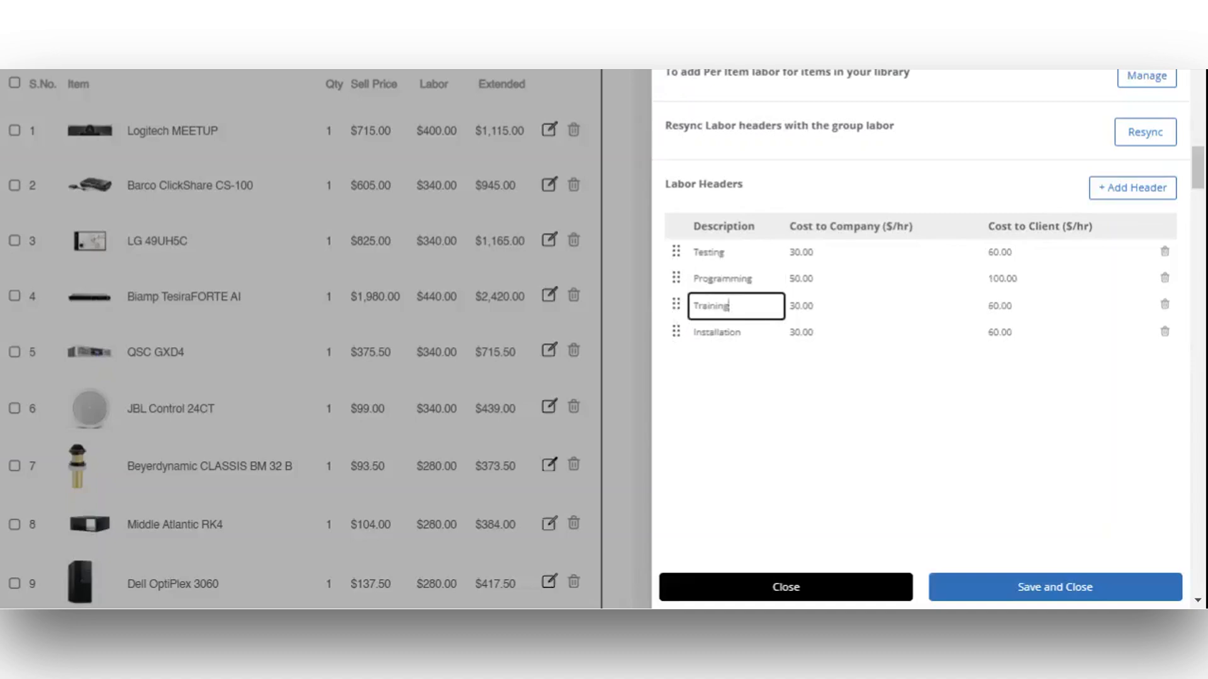
left_click(821, 306)
left_click(1020, 306)
left_click(990, 430)
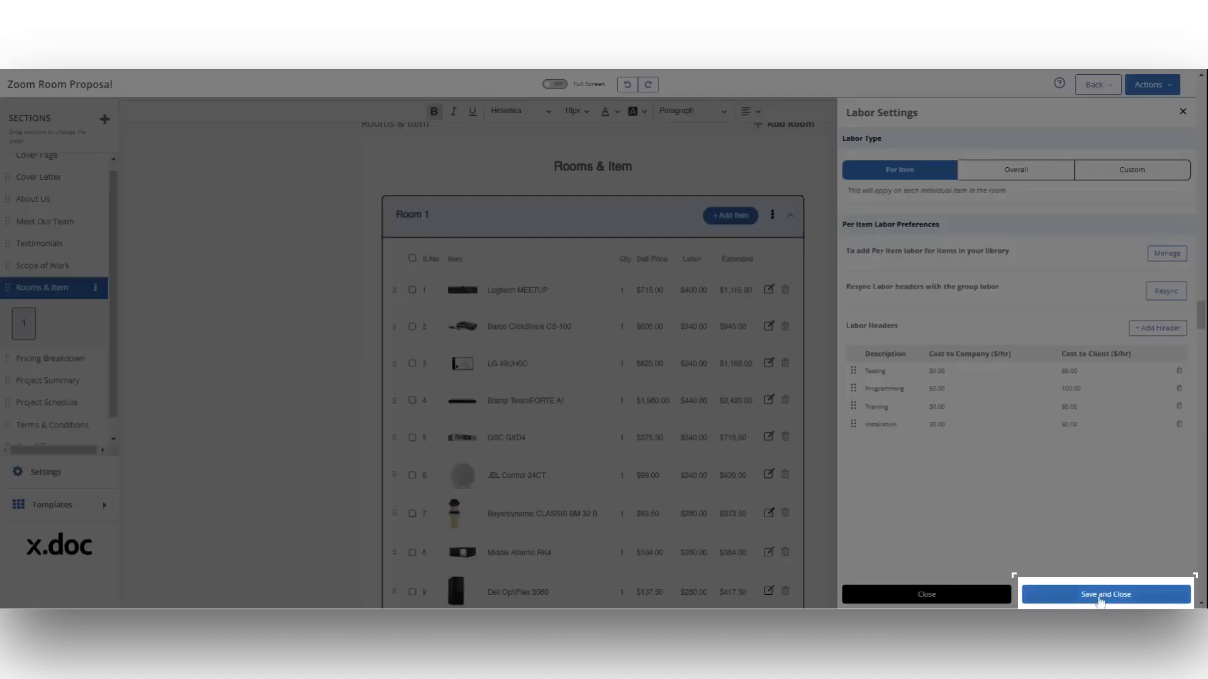
left_click(1100, 596)
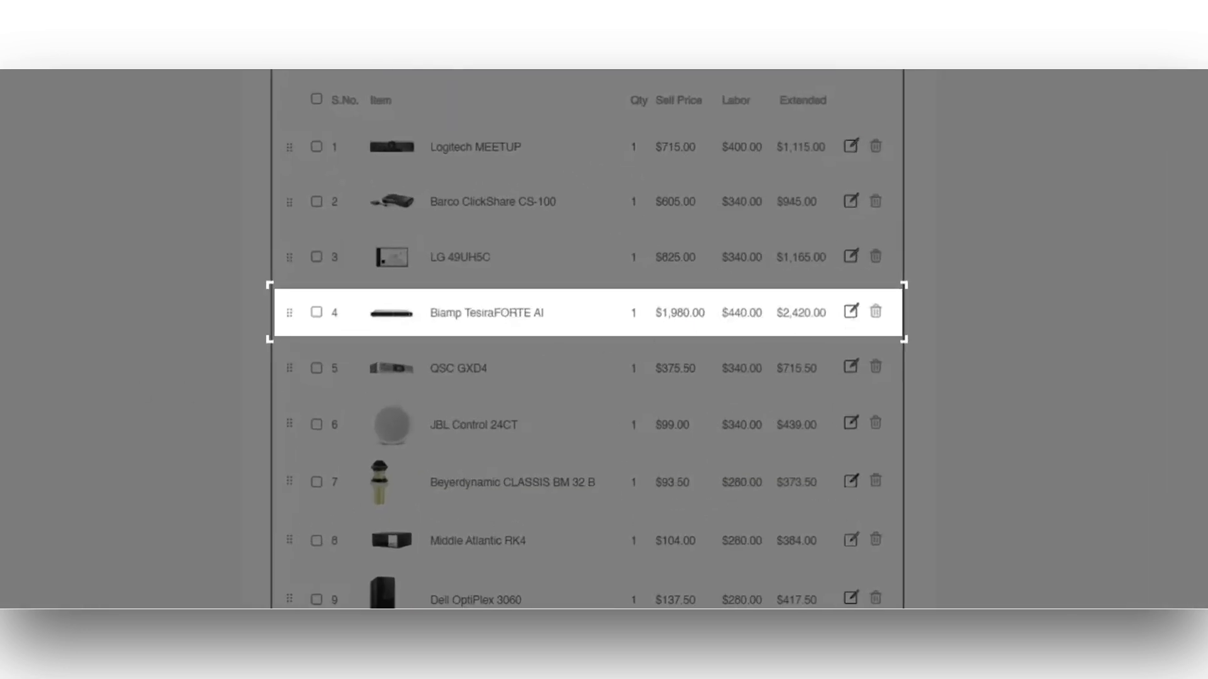
Set the Biamp TesiraFORTE AI labor hours to Programming 2, Testing 2, Installation 1 and Training 1, and save the item
left_click(851, 312)
double_click(912, 294)
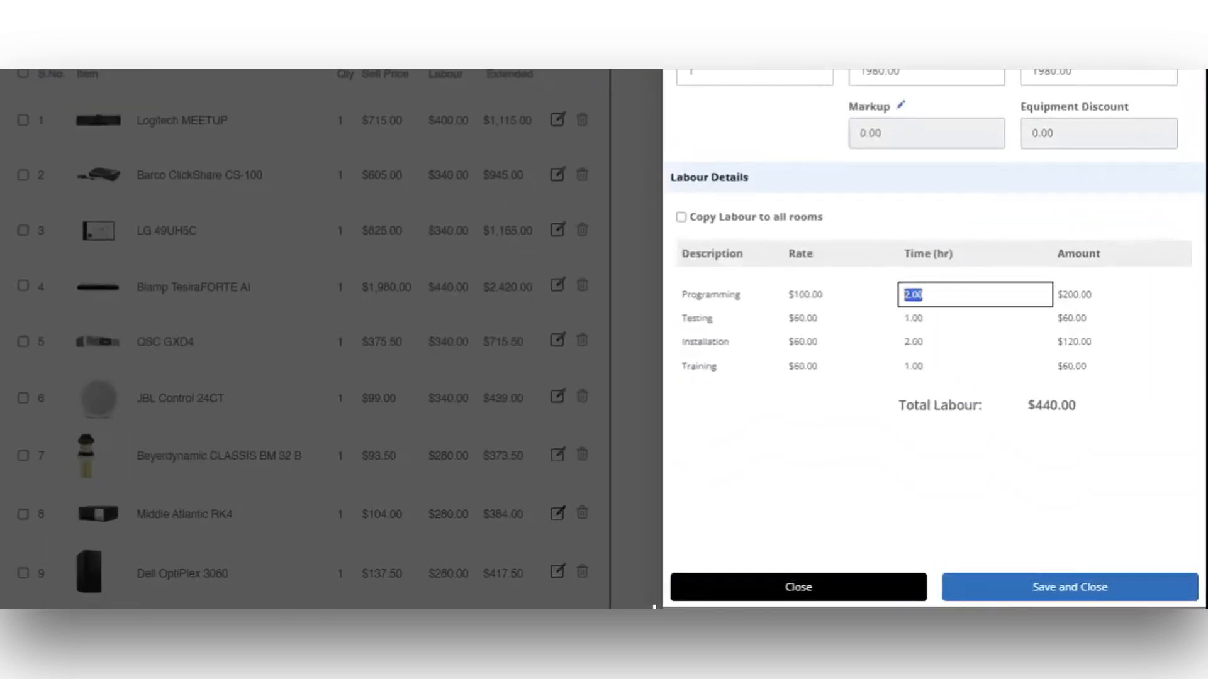
type("2")
left_click(905, 318)
double_click(912, 319)
type("2")
key("Tab")
type("1")
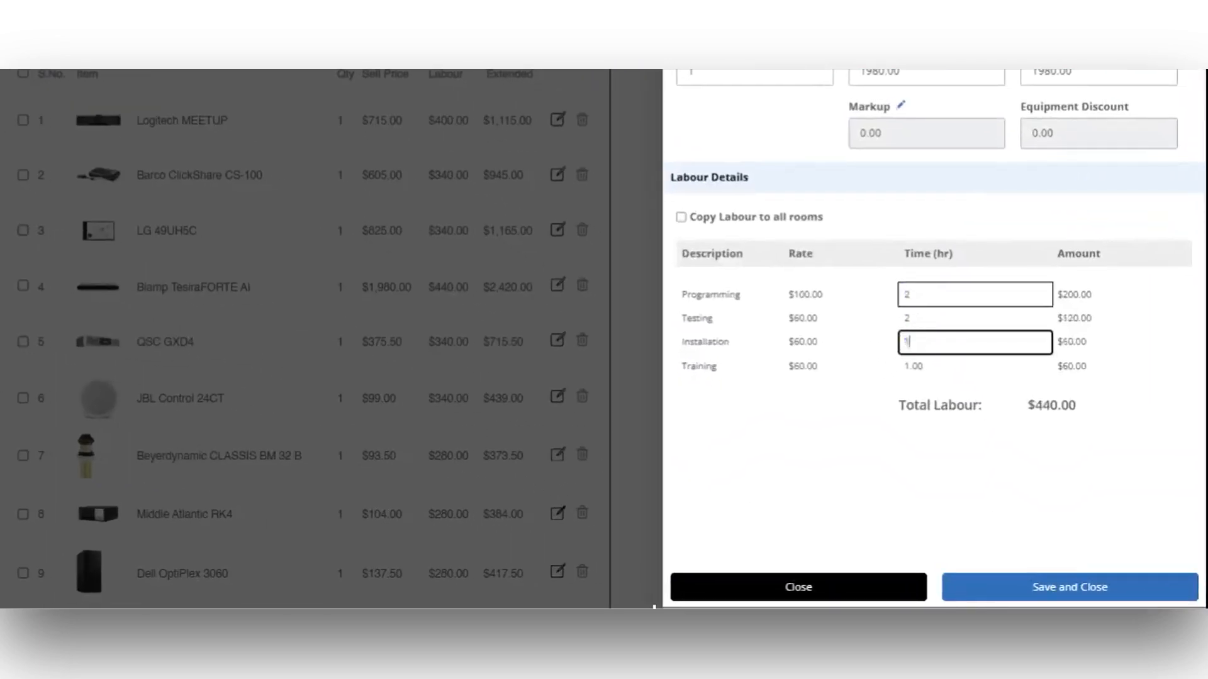
key("Tab")
type("1")
left_click(1059, 591)
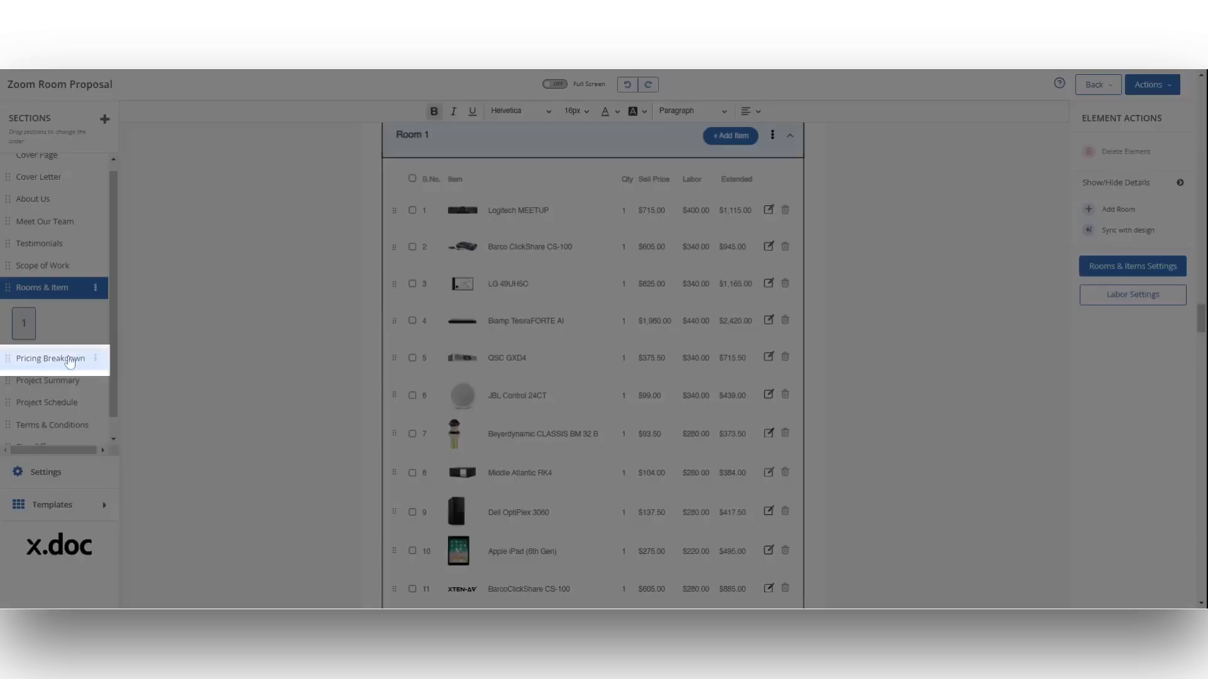
Examine the Labor Breakdown in the Pricing Breakdown's Profit & Labor Analysis by cost to company and cost to client
left_click(70, 359)
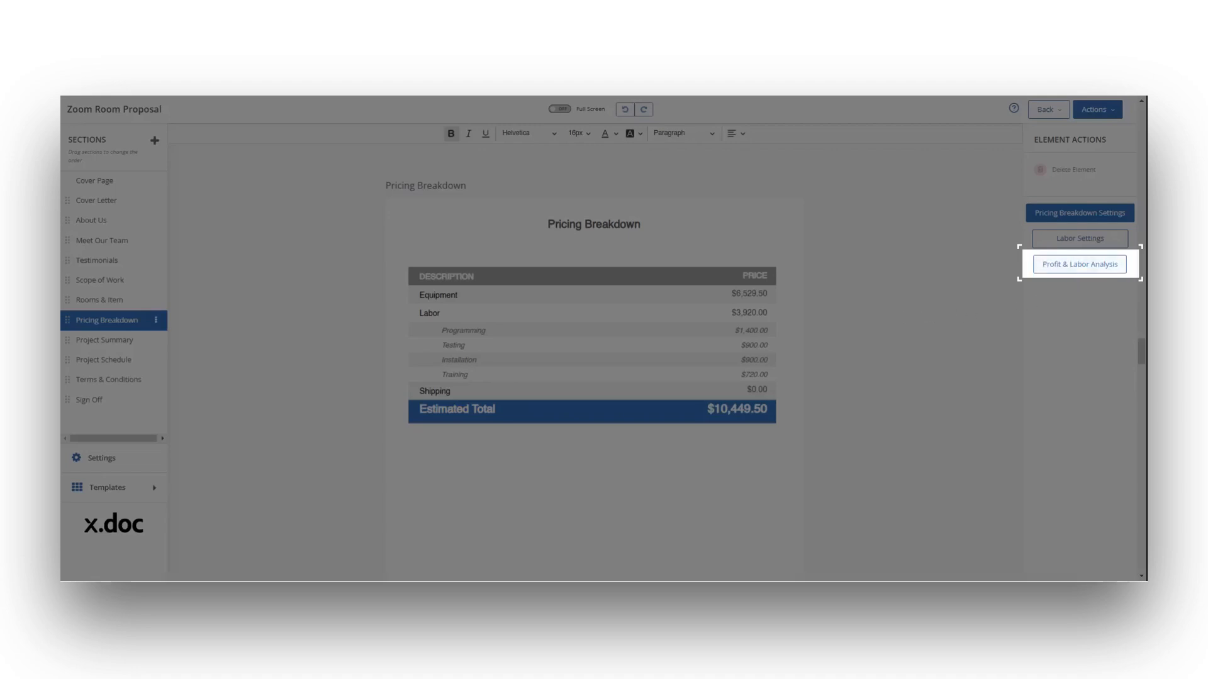
left_click(1071, 269)
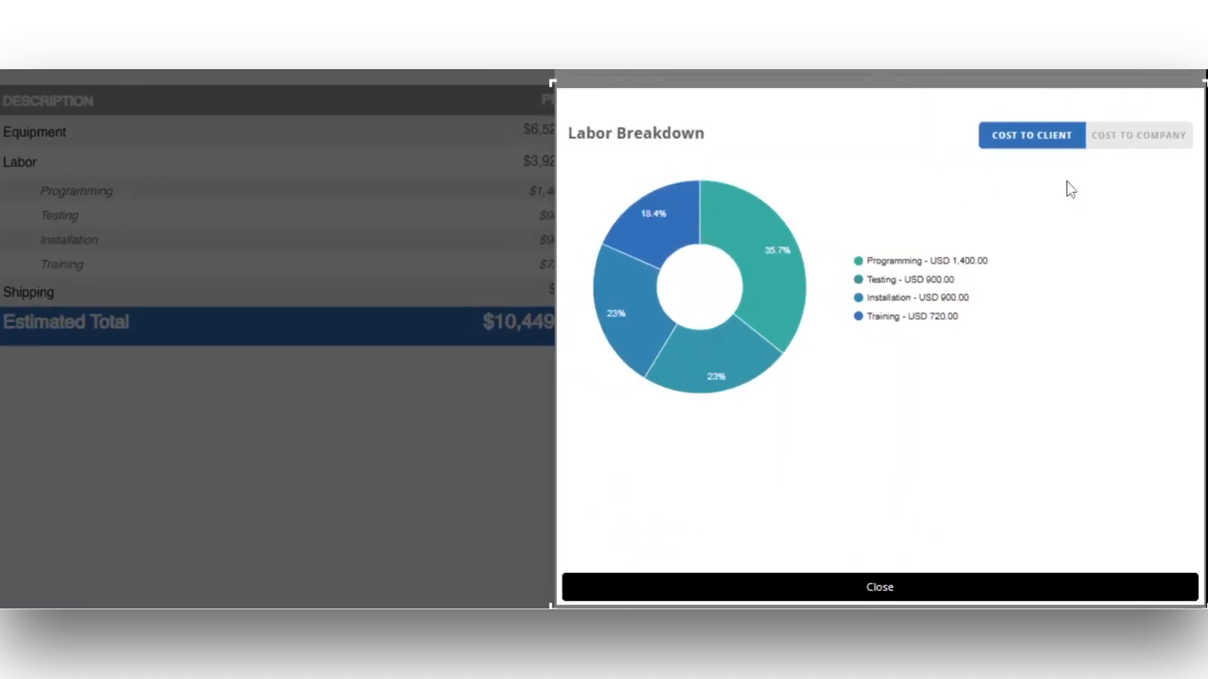
left_click(1119, 144)
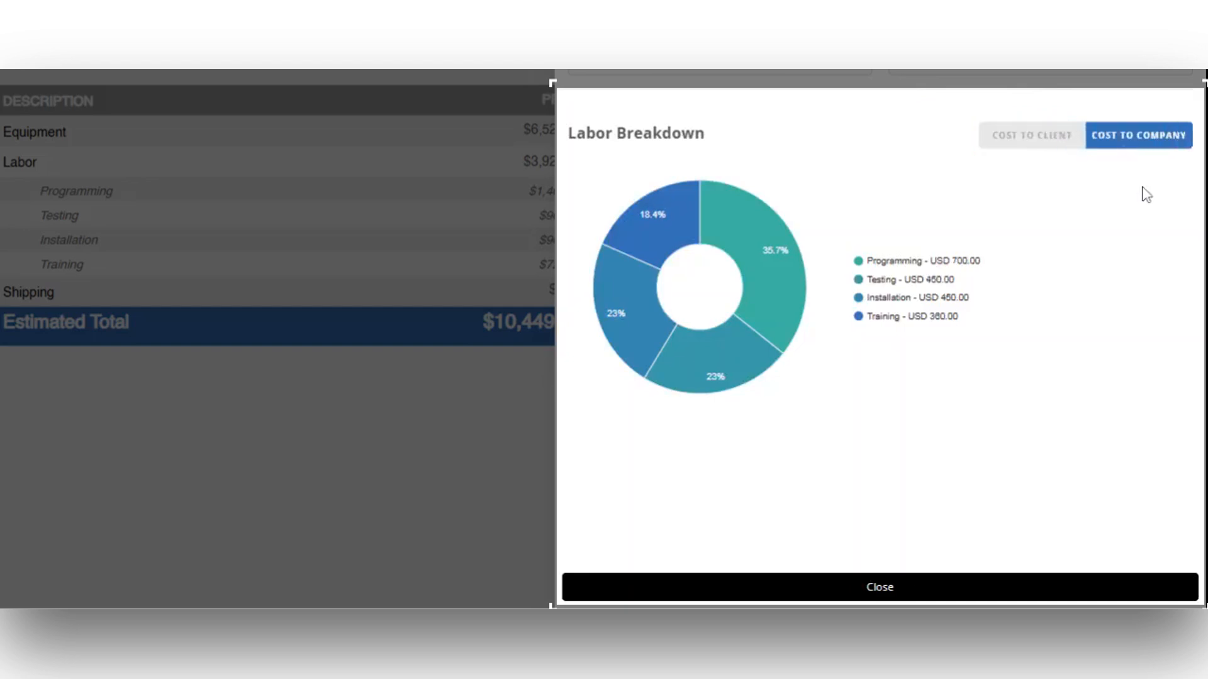
left_click(1027, 142)
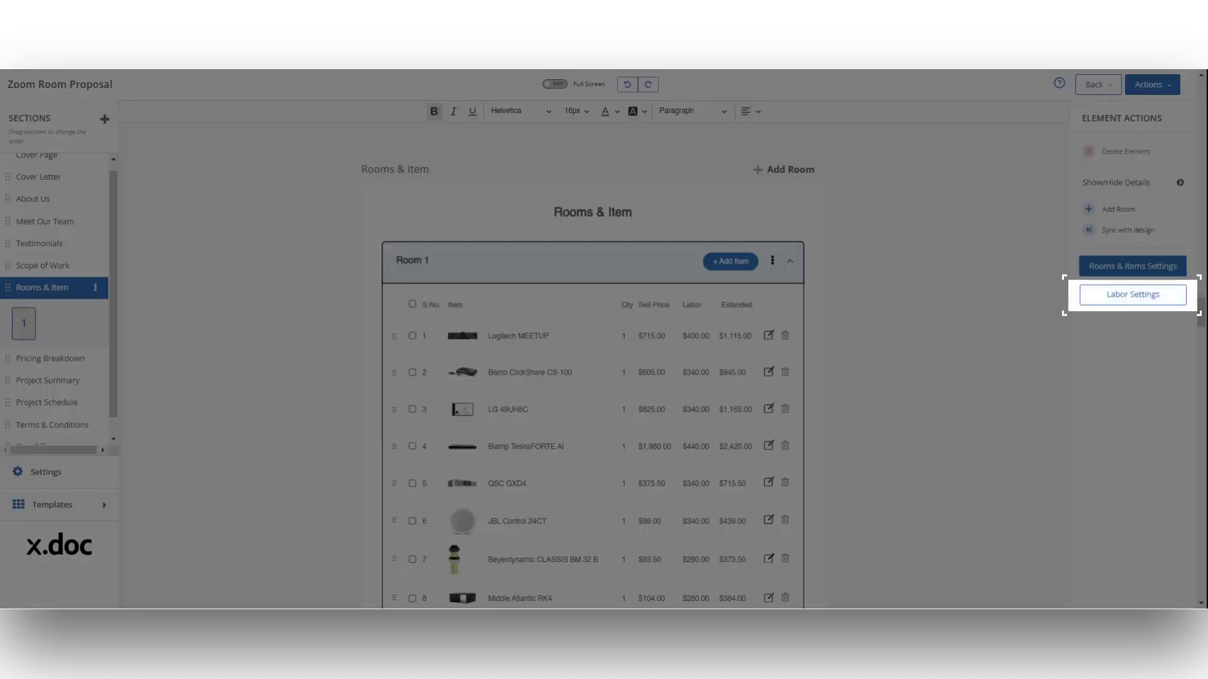
Set the proposal's labor type to Overall in Rooms & Item, with the labor breakdown displayed in the pricing breakdown
left_click(1132, 294)
left_click(1027, 179)
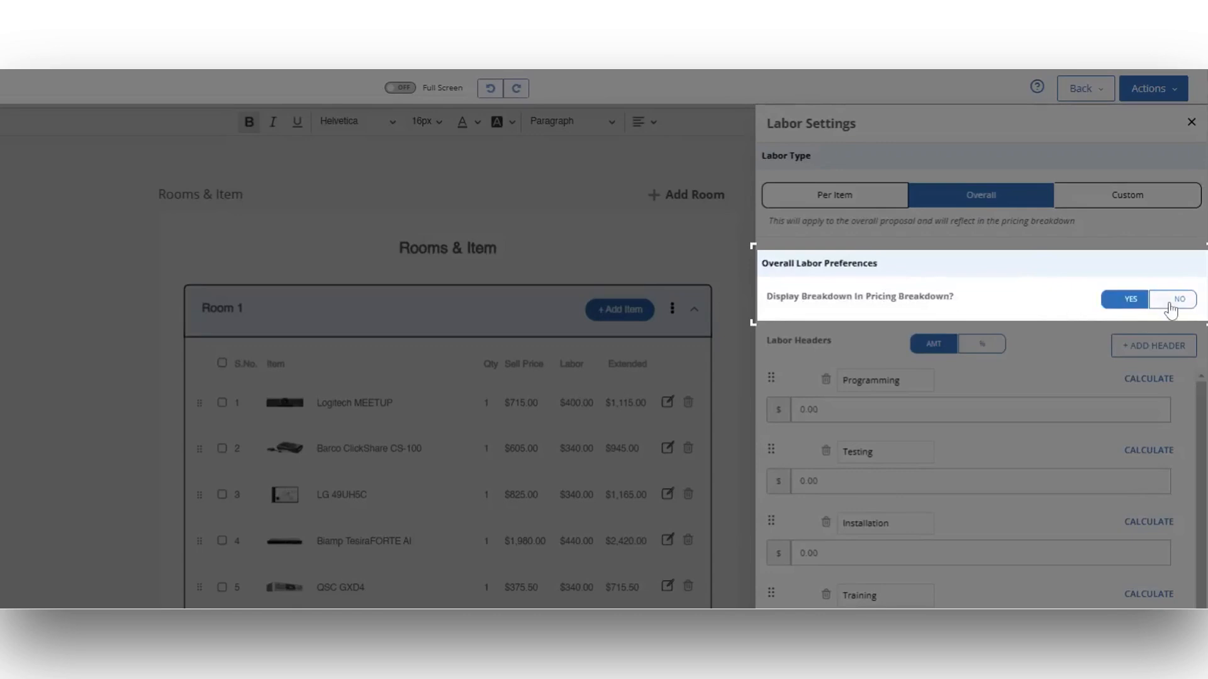
left_click(1170, 303)
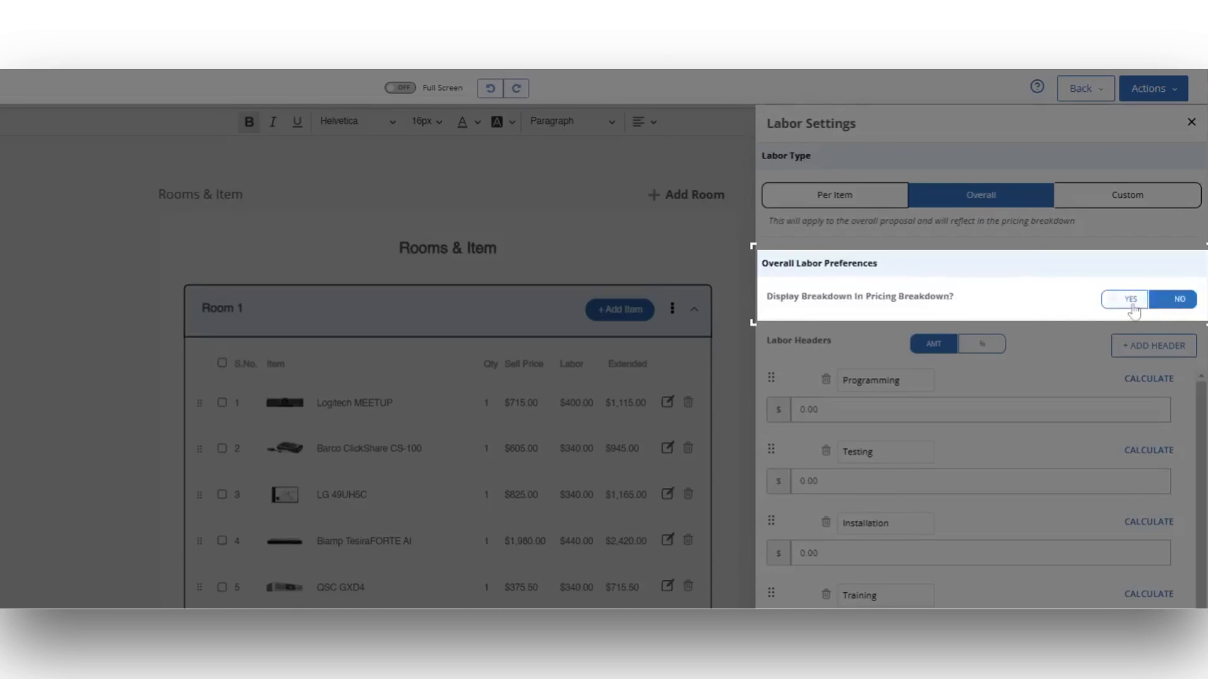
left_click(1132, 311)
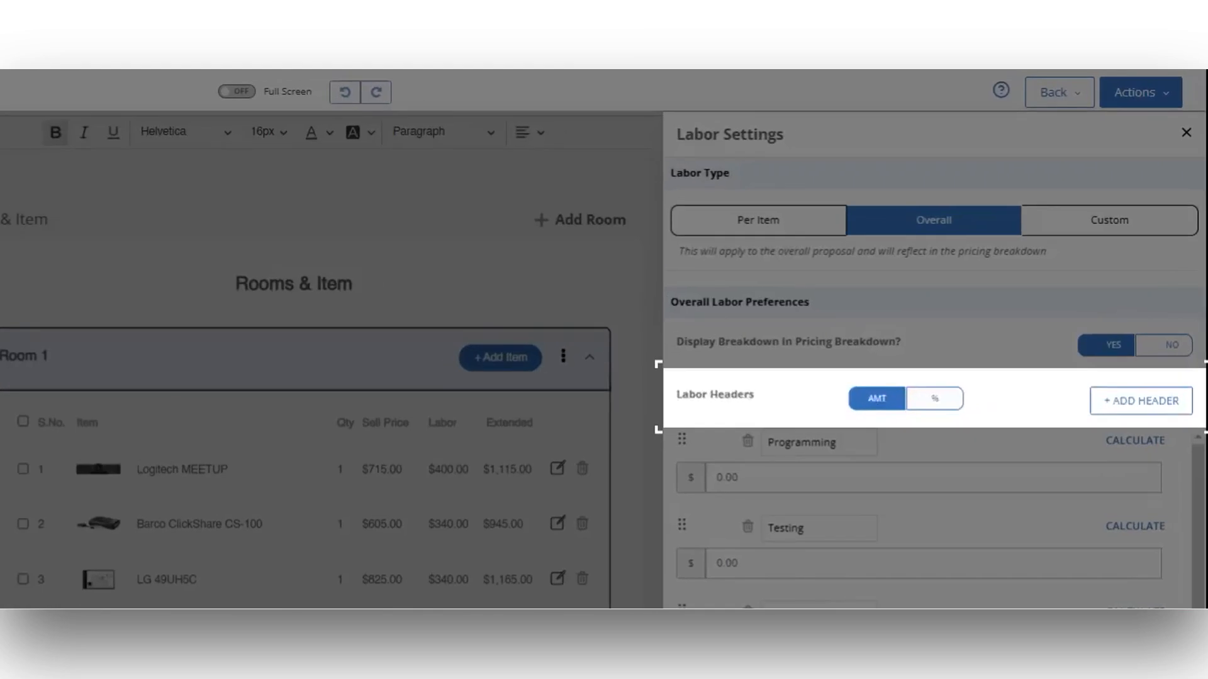
left_click(944, 405)
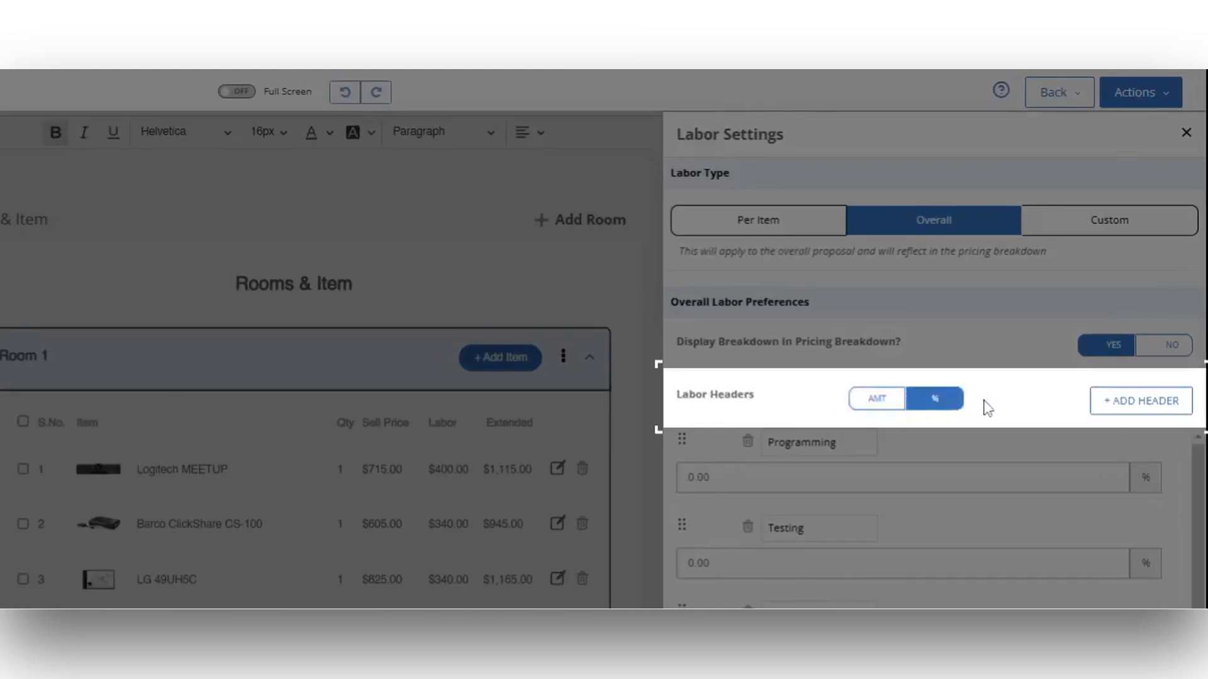
left_click(879, 405)
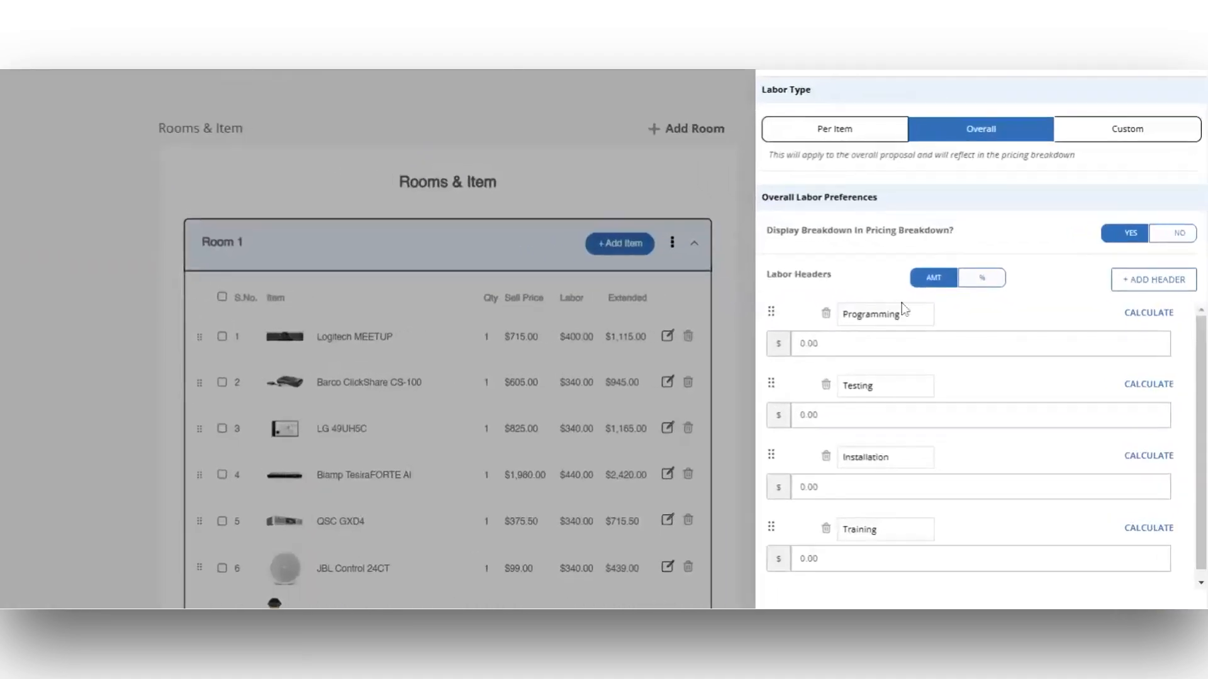
left_click(1154, 288)
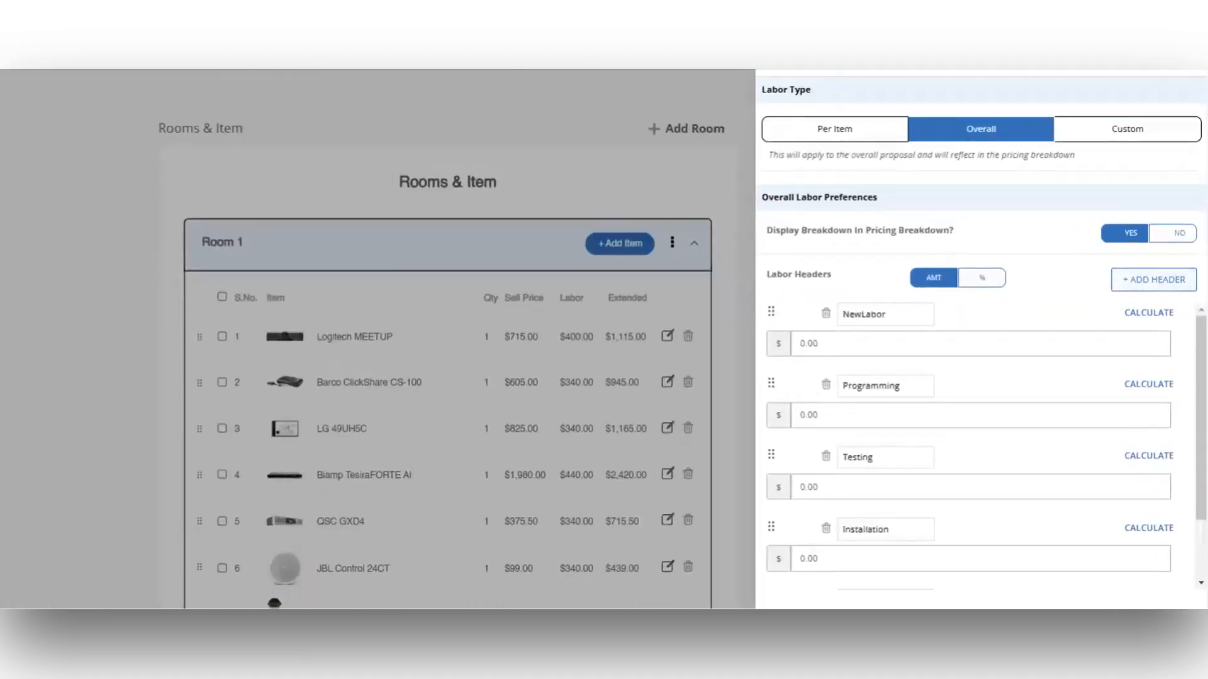
double_click(885, 314)
key("BackSpace")
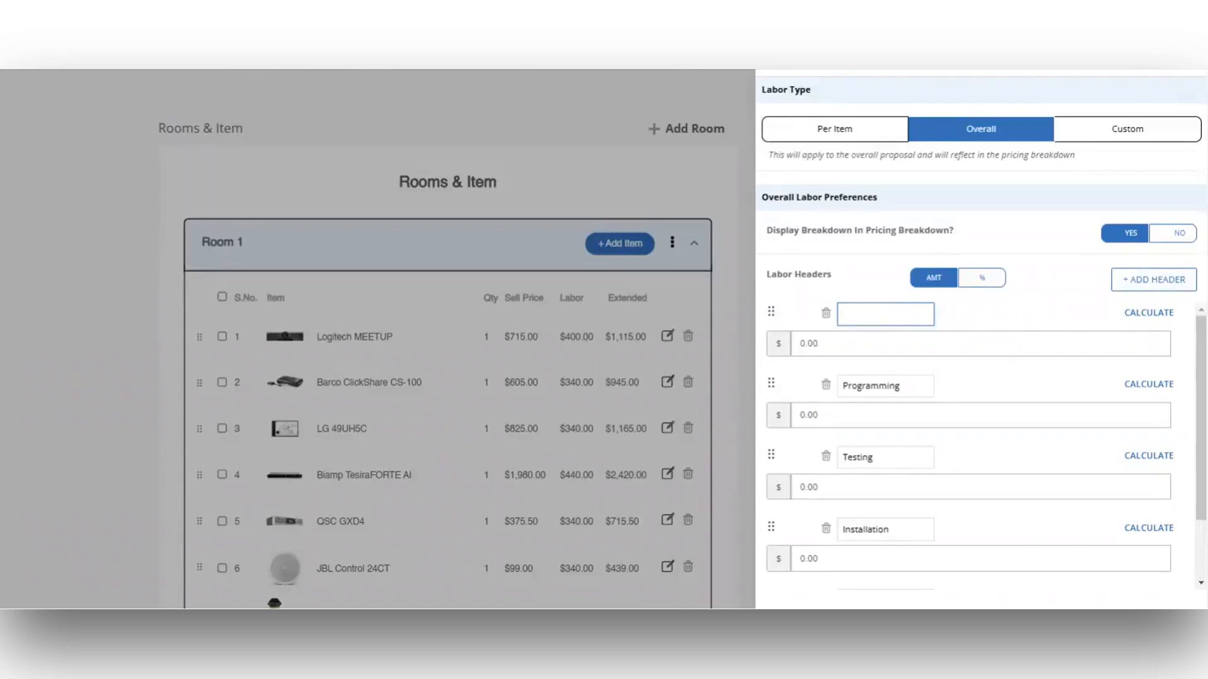
left_click(825, 313)
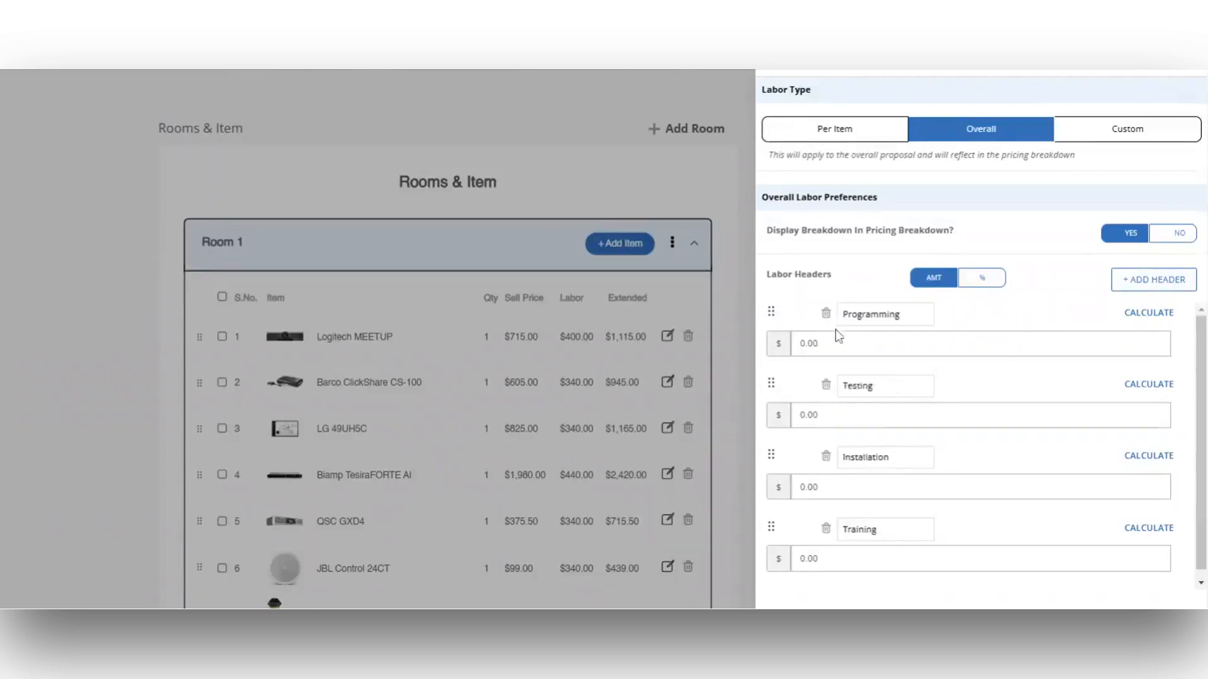
Set the overall labor amounts to Programming $1250, Testing $1000, Installation $800 and Training $500
left_click(836, 344)
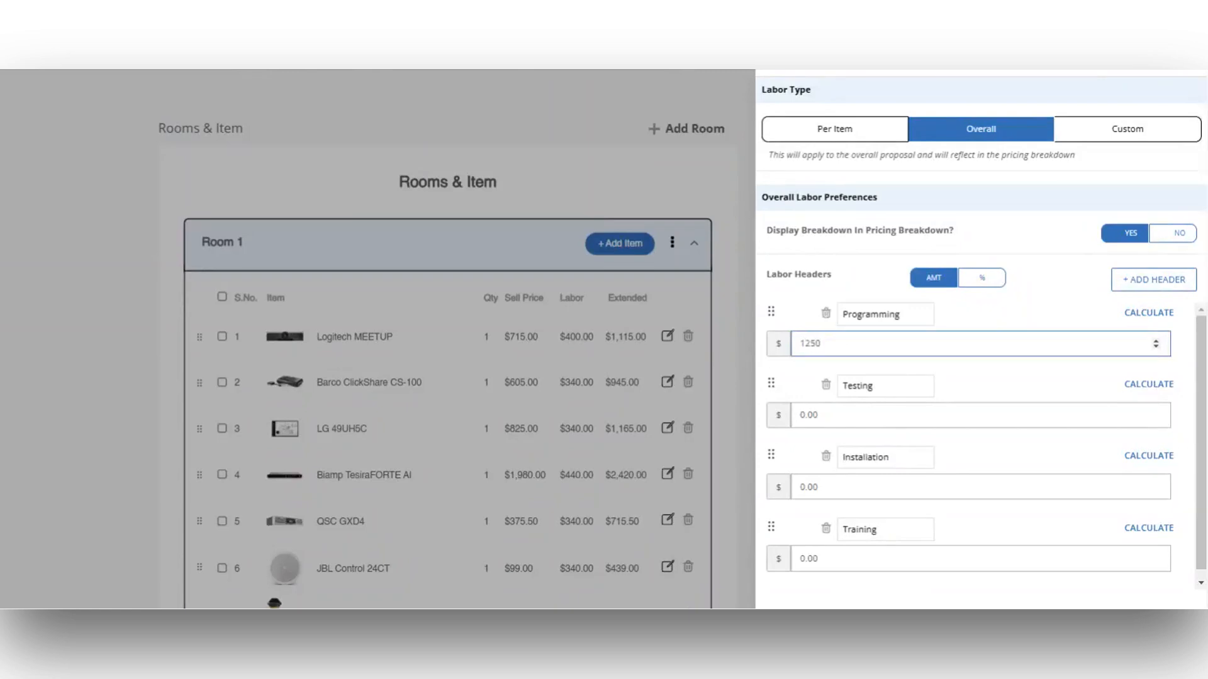
key("Tab")
type("1000")
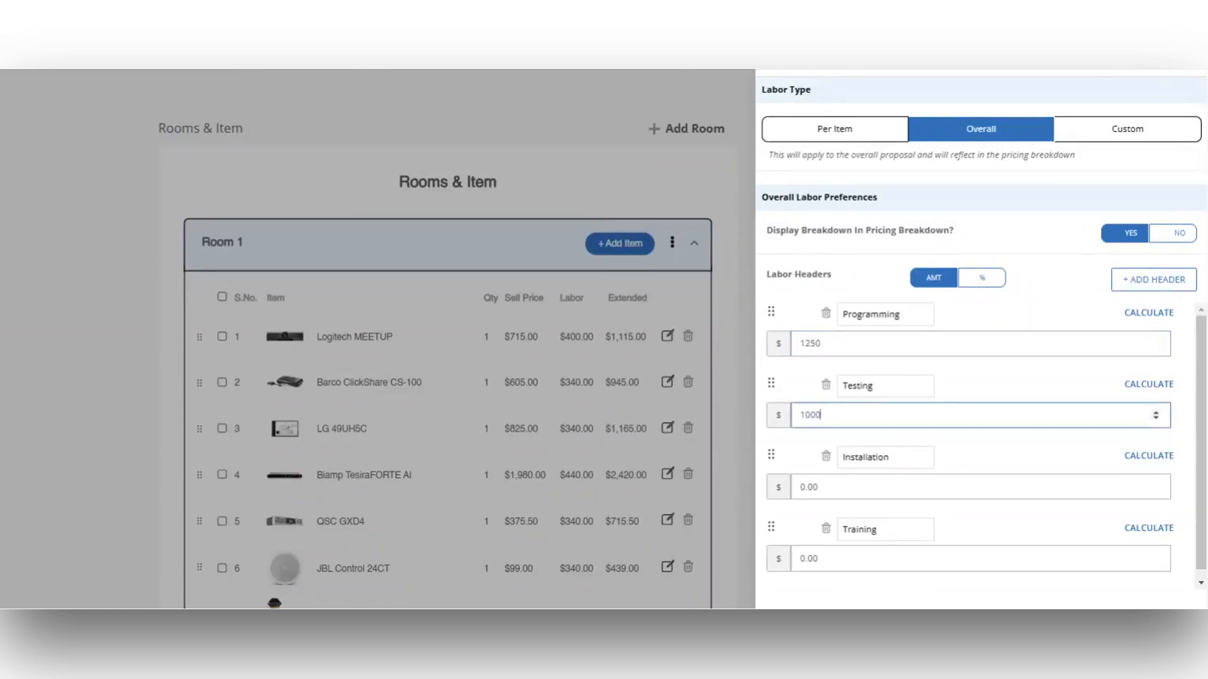
key("Tab")
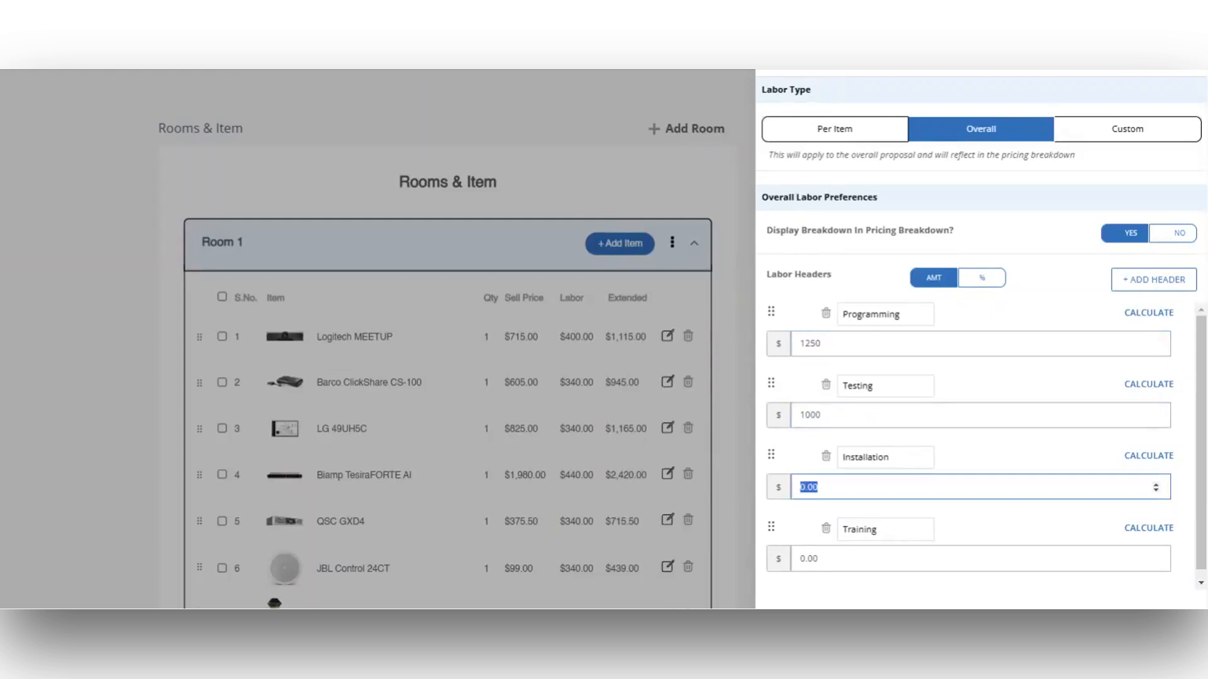
type("800")
key("Tab")
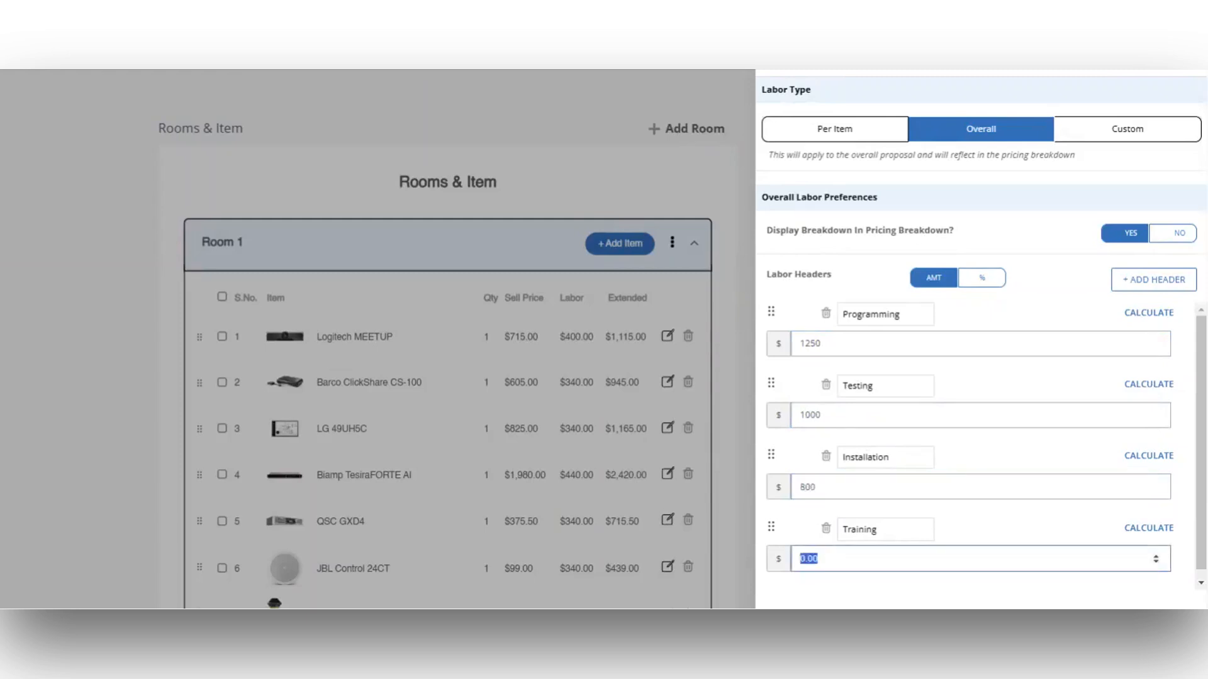
type("500")
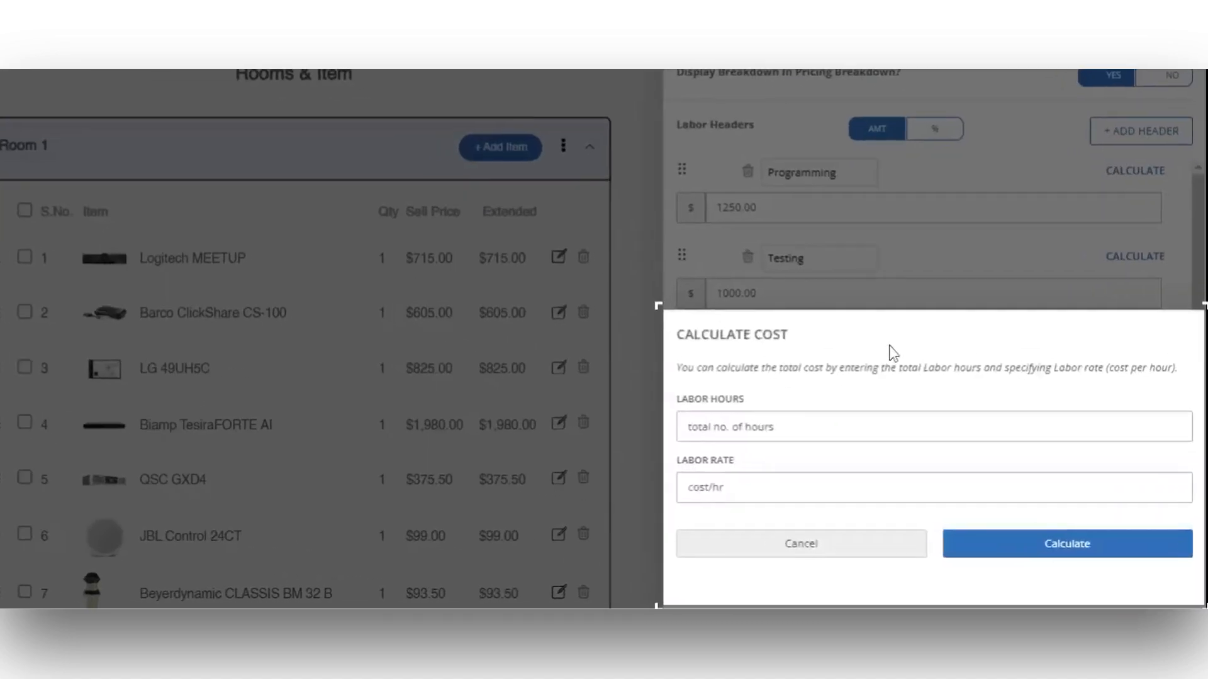
Calculate a labor header's cost from 10 labor hours at a rate of 100 per hour
left_click(918, 427)
type("10")
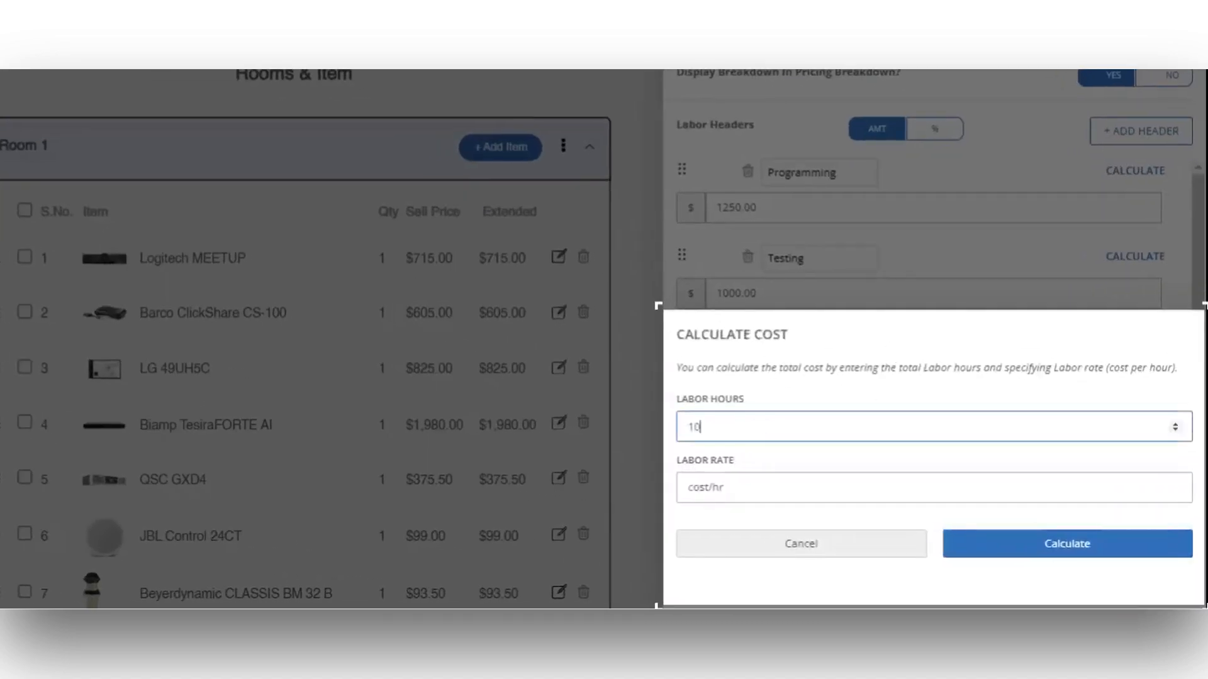
key("Tab")
type("100")
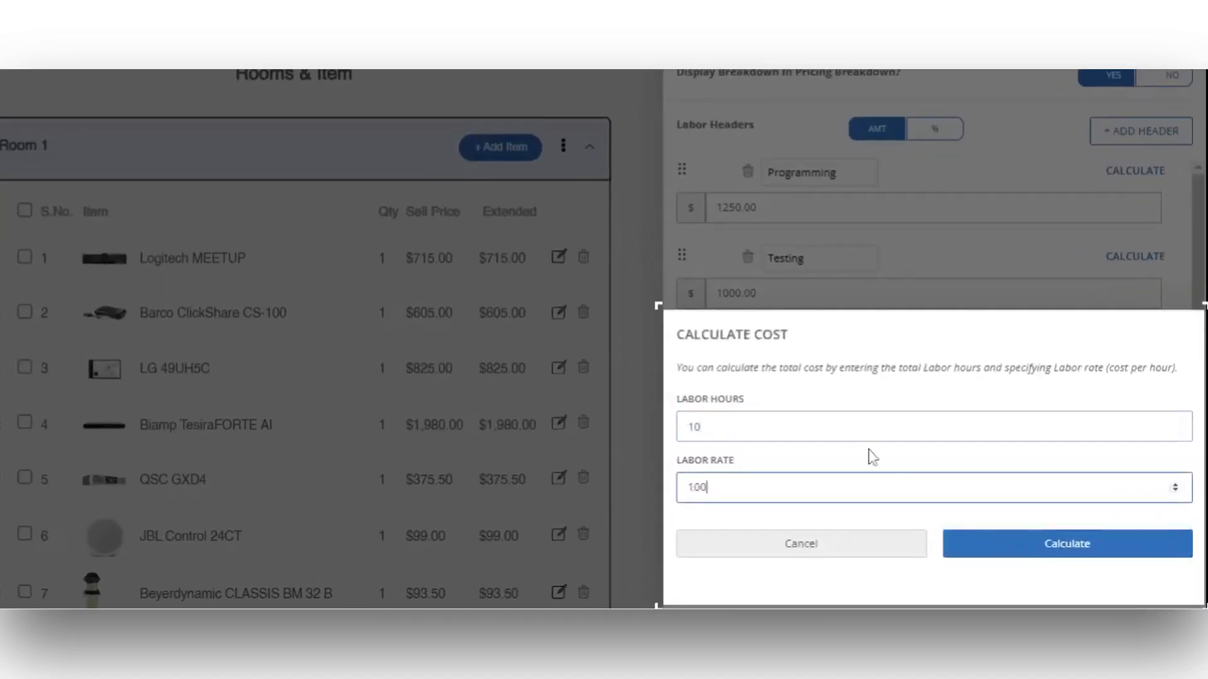
left_click(1028, 548)
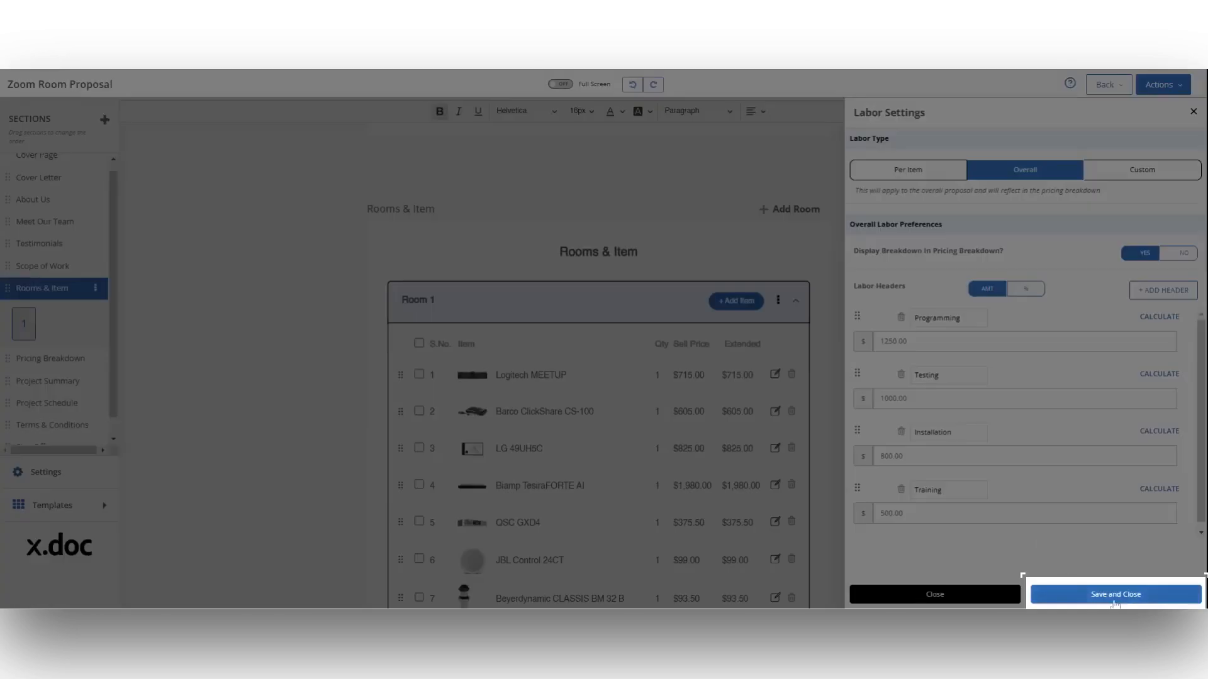
Save the proposal's overall labor settings and view the Pricing Breakdown section
left_click(1115, 594)
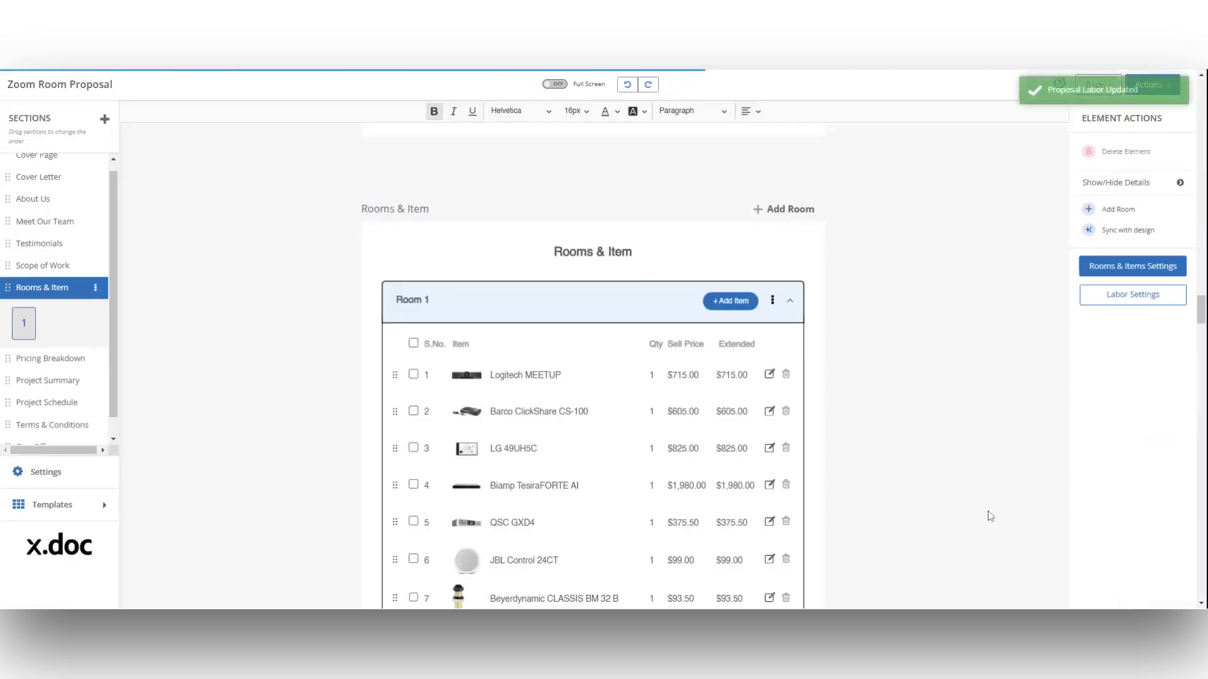
left_click(60, 358)
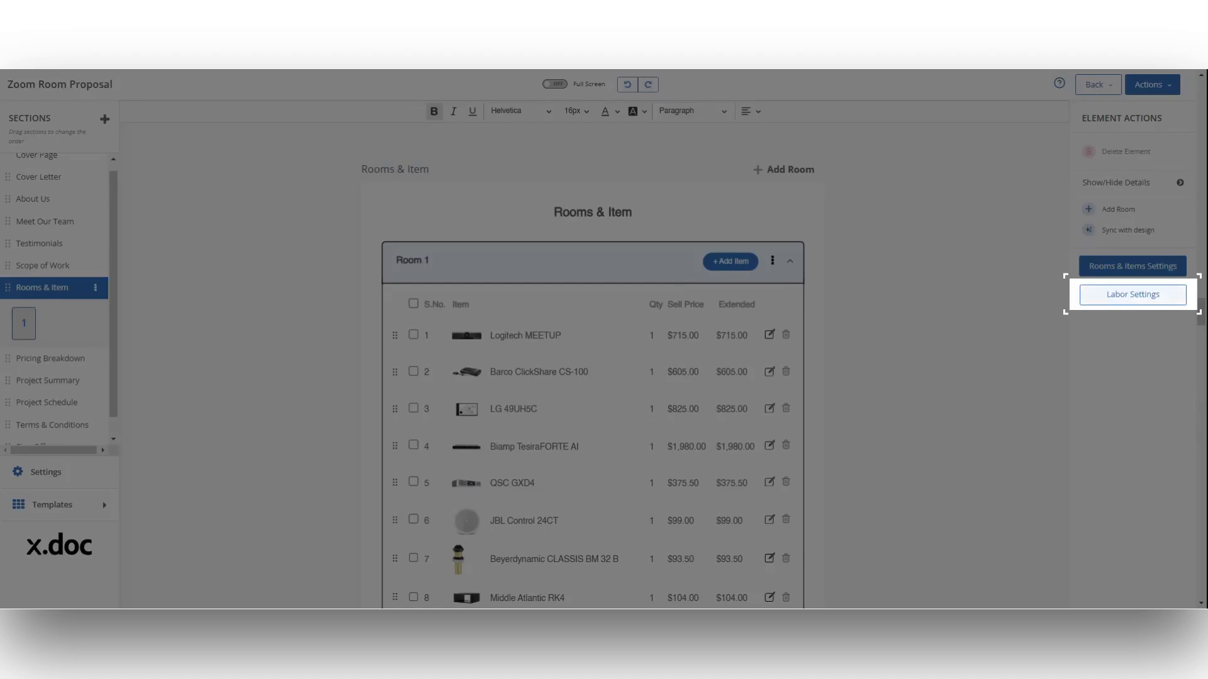
Set the labor type to Custom in Rooms & Item, listing labor by Both, measuring time in Hours, with a global labor markup of 8
left_click(1129, 297)
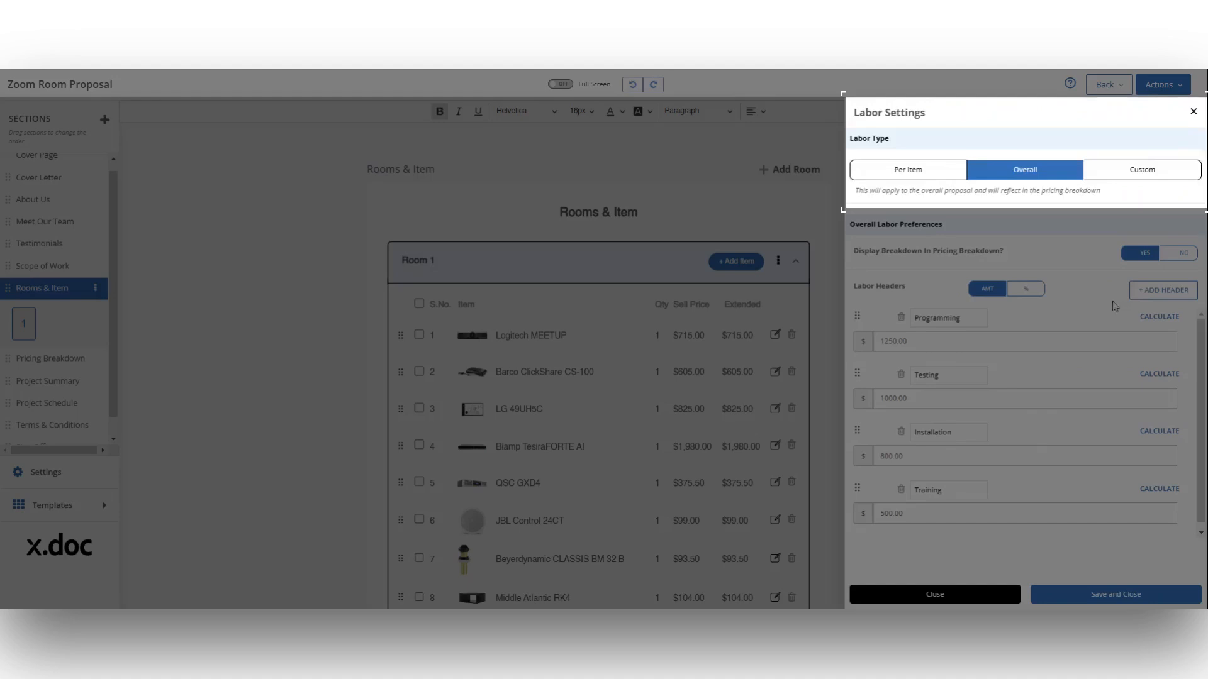
left_click(1131, 182)
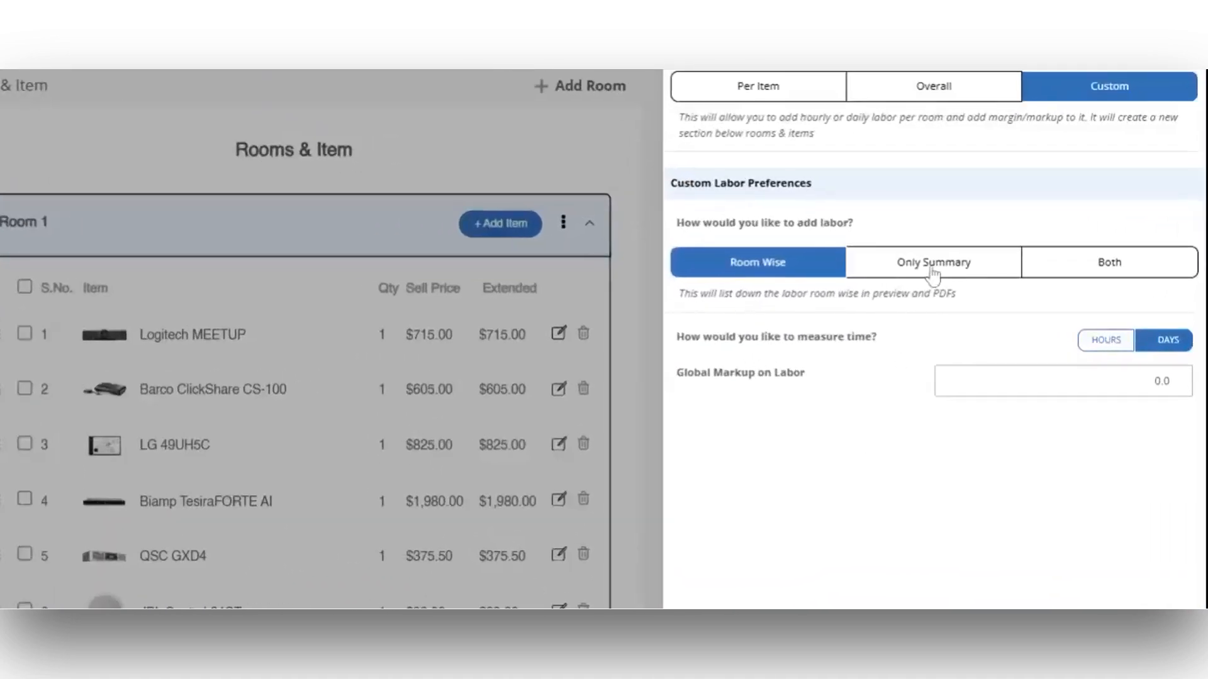
left_click(933, 270)
left_click(1114, 275)
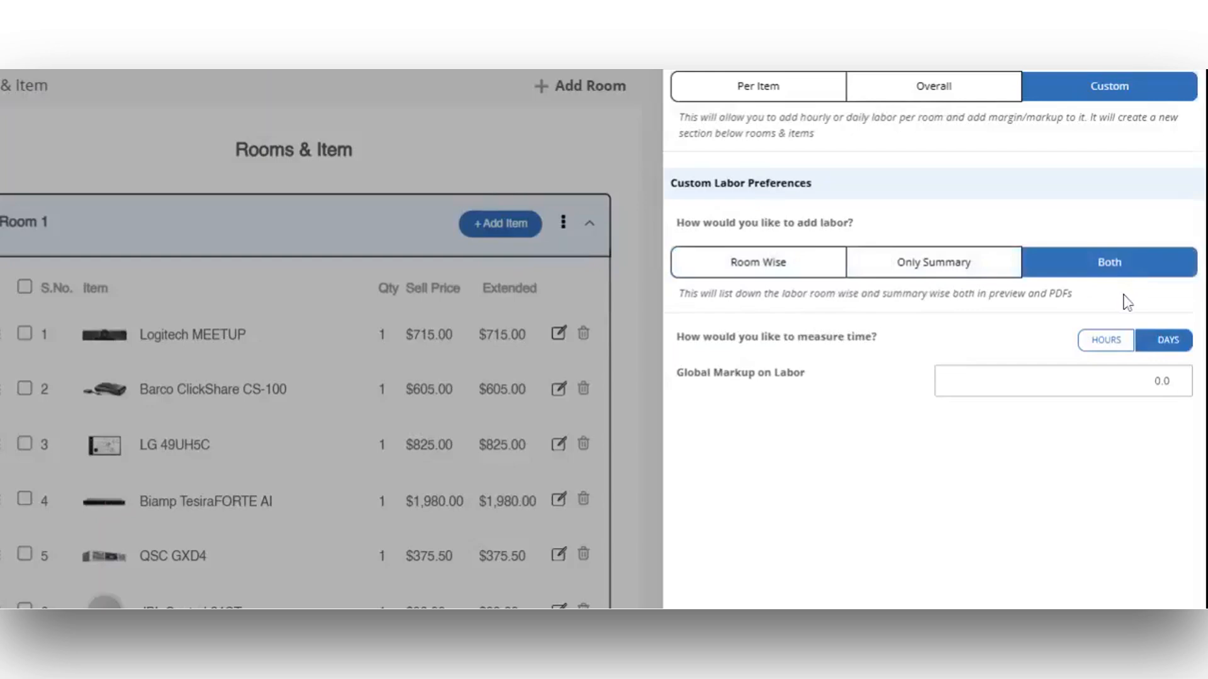
left_click(1106, 345)
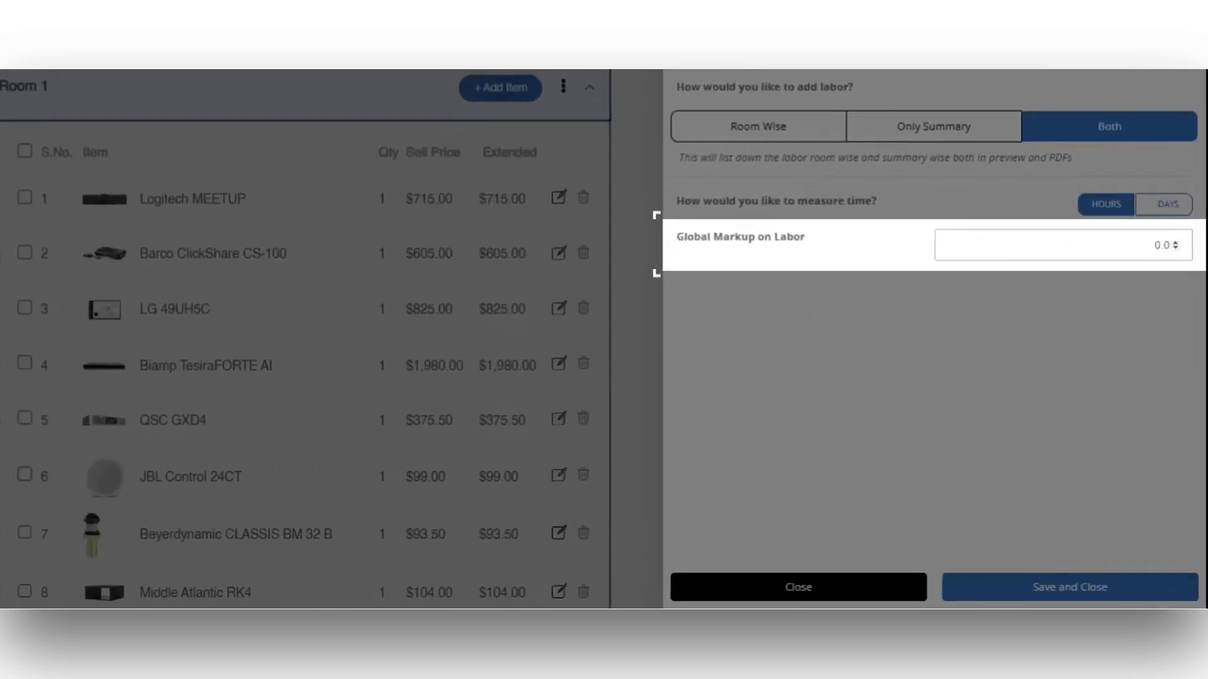
double_click(1161, 245)
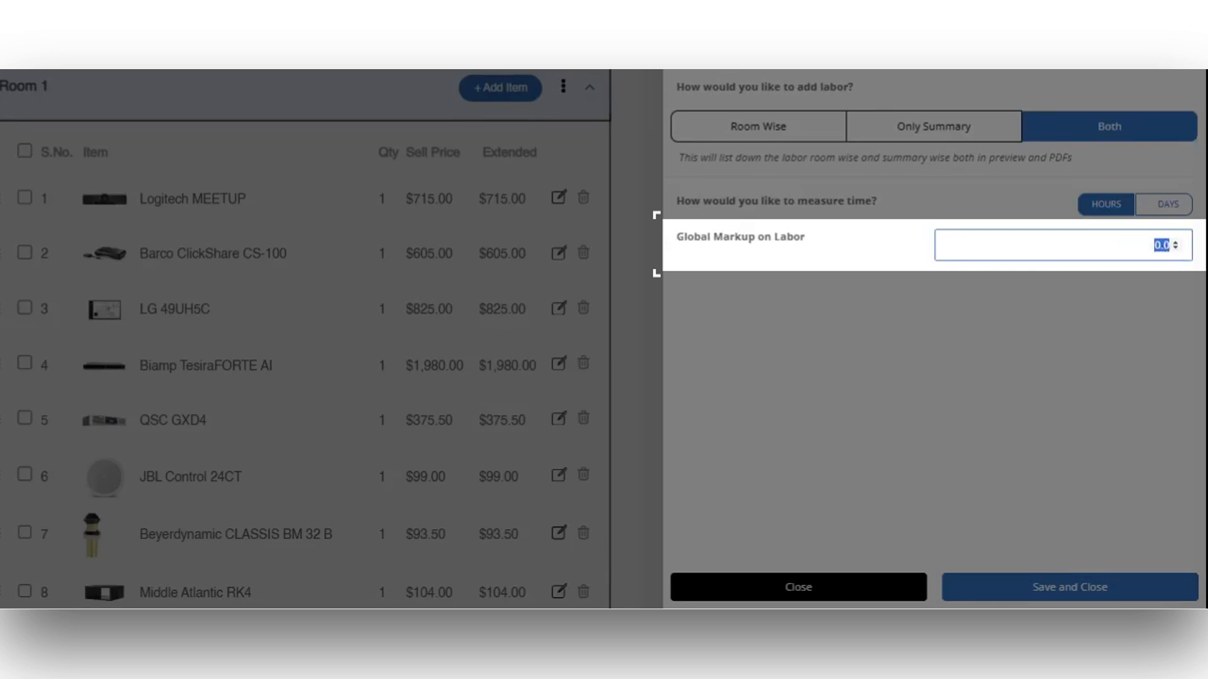
type("8")
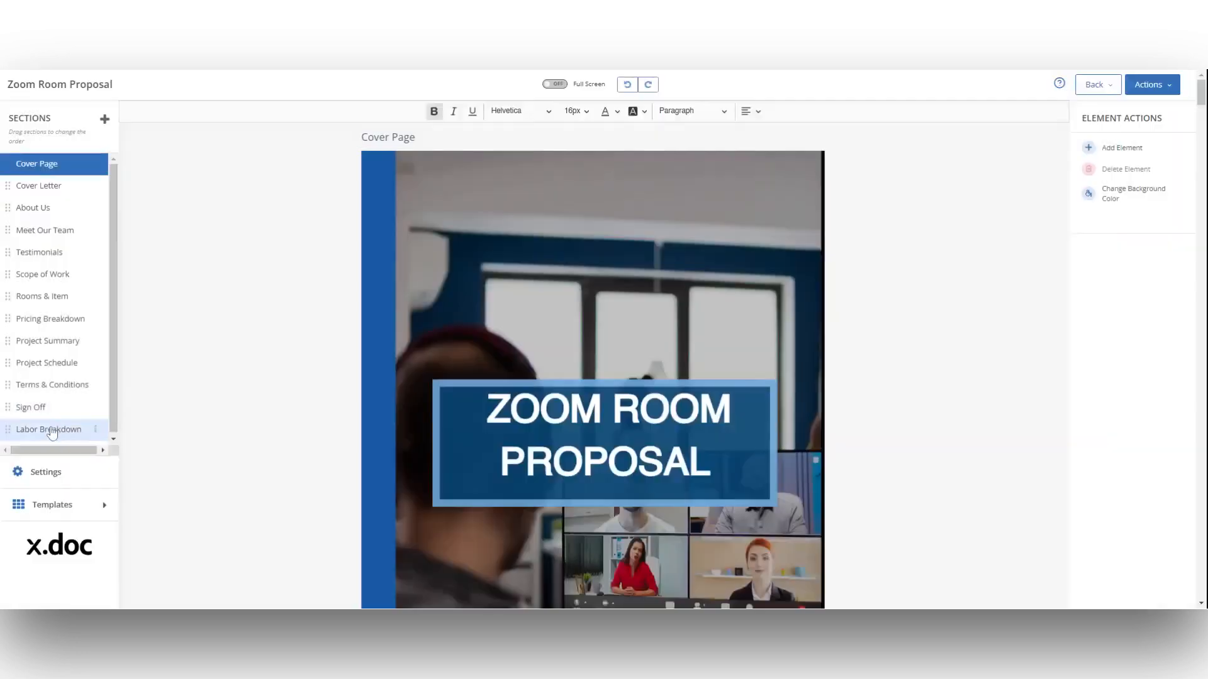
Add a Programming labor entry with an hourly rate of $110 to Room 1 in the Labor Breakdown section
left_click(52, 430)
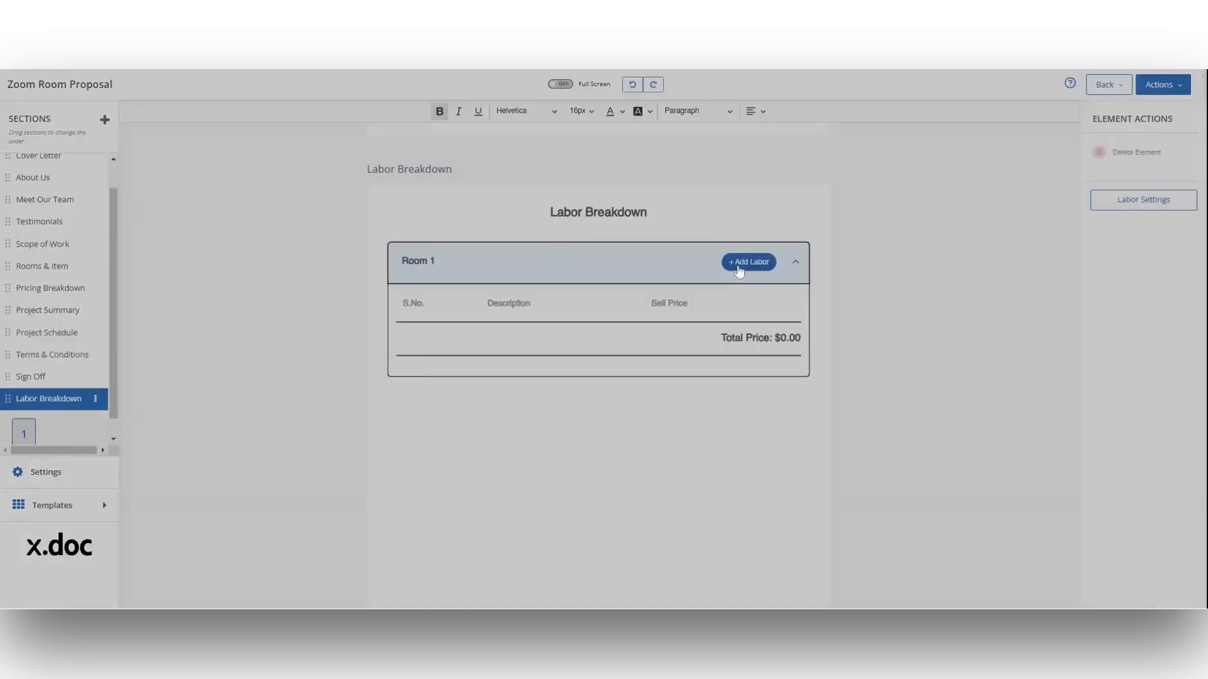
left_click(748, 262)
type("Programming")
left_click(663, 165)
type("100")
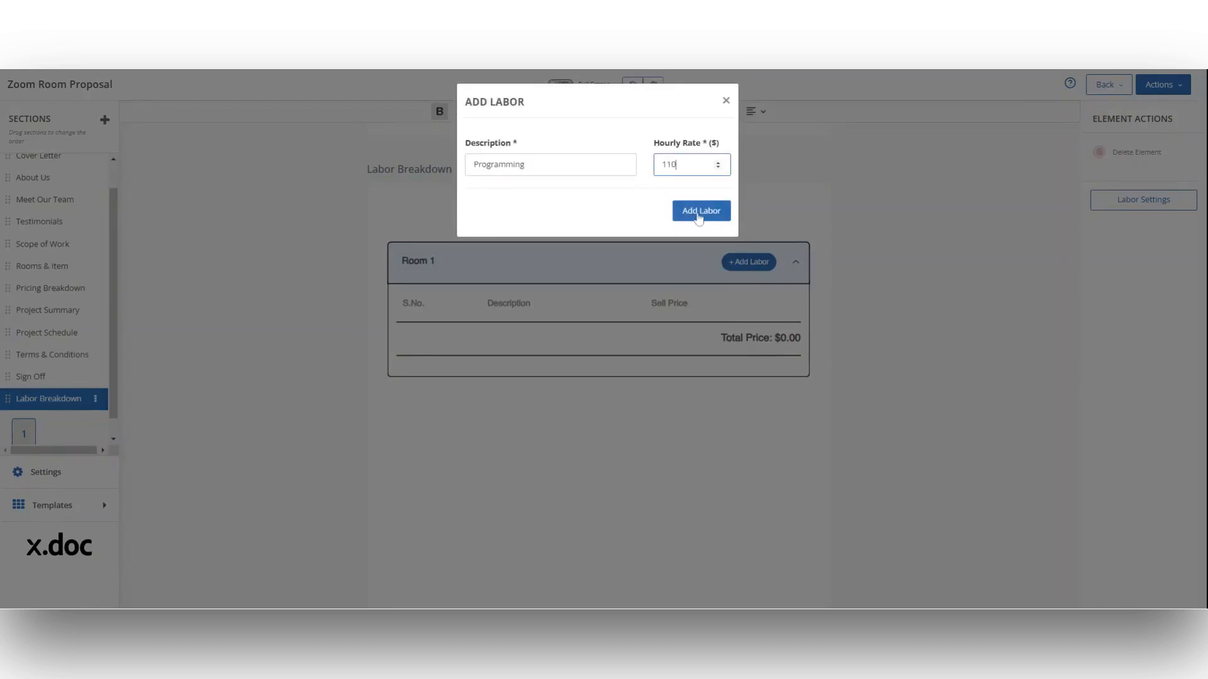
left_click(700, 213)
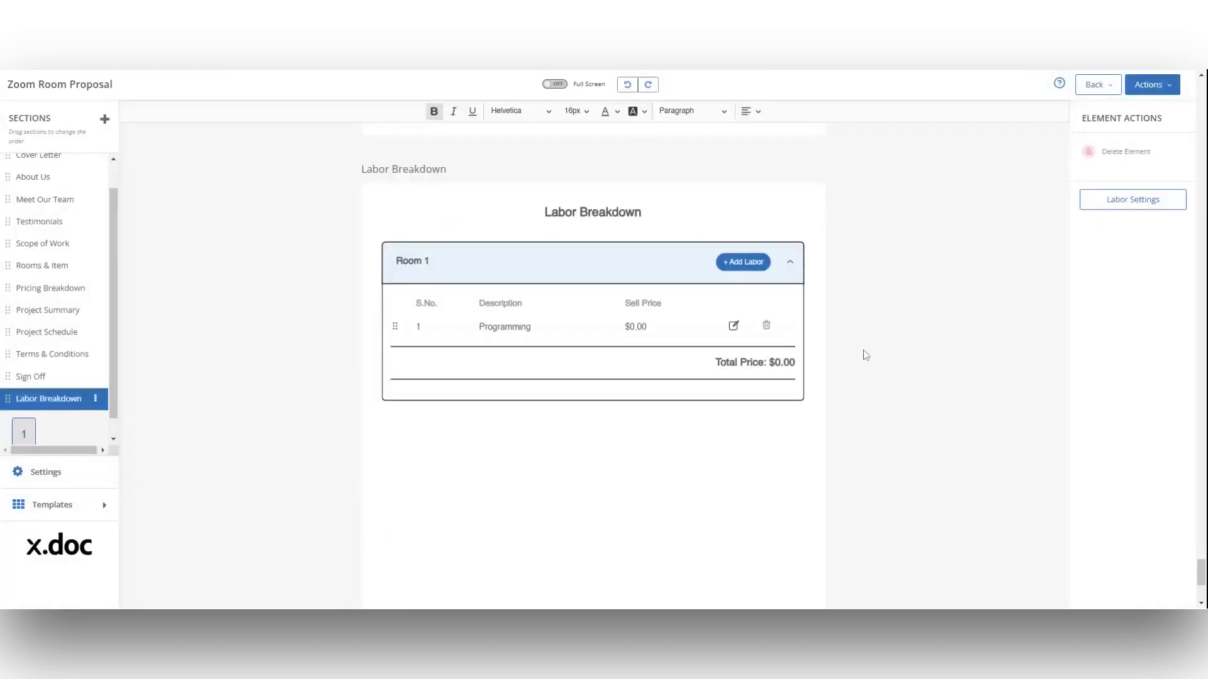
Set the Programming labor entry's number of hours to 4 and save it
left_click(733, 326)
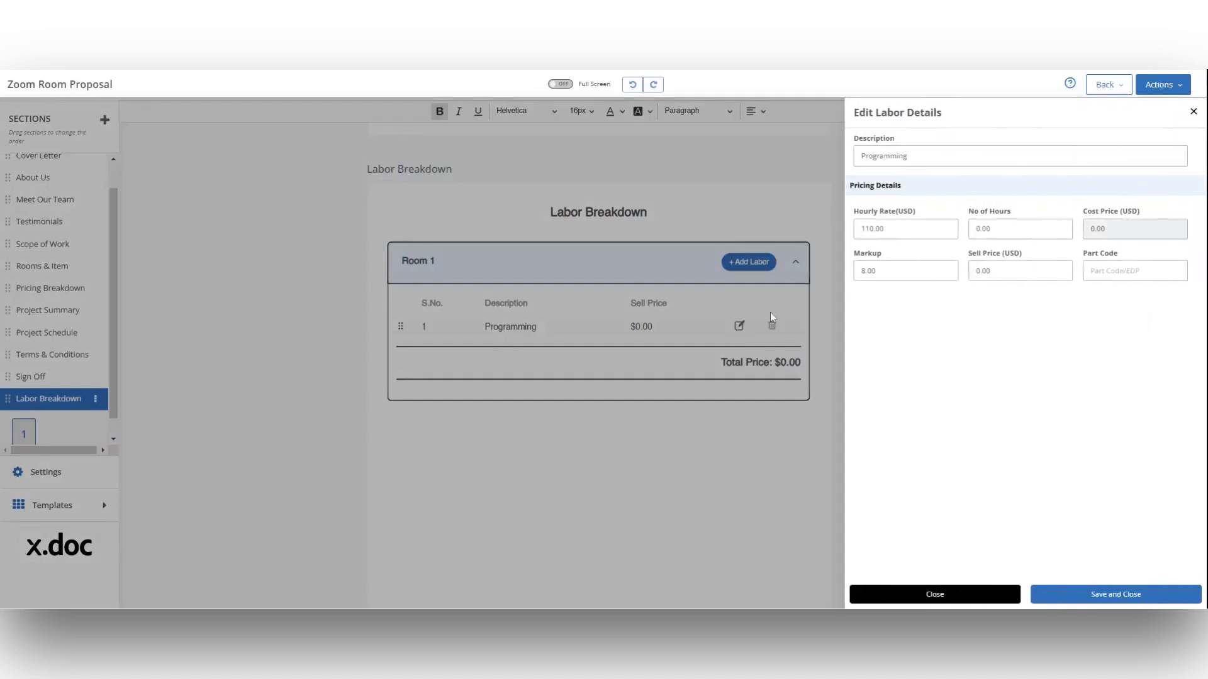
left_click(984, 229)
double_click(983, 228)
type("4")
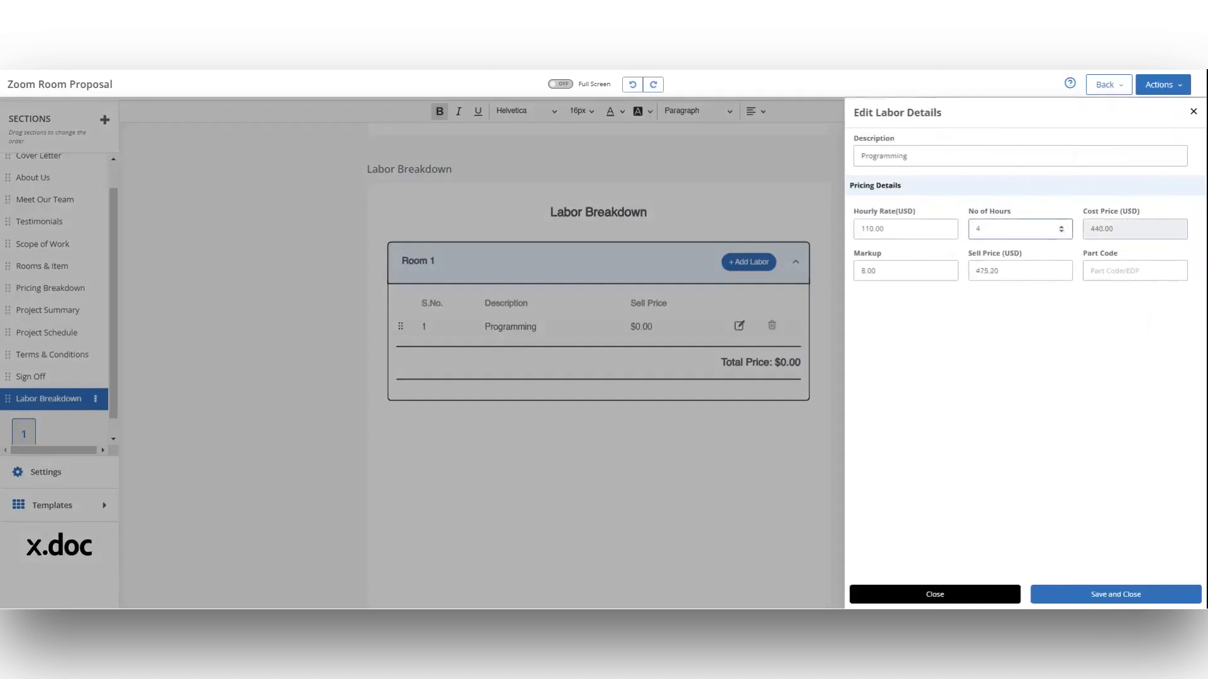
left_click(1111, 594)
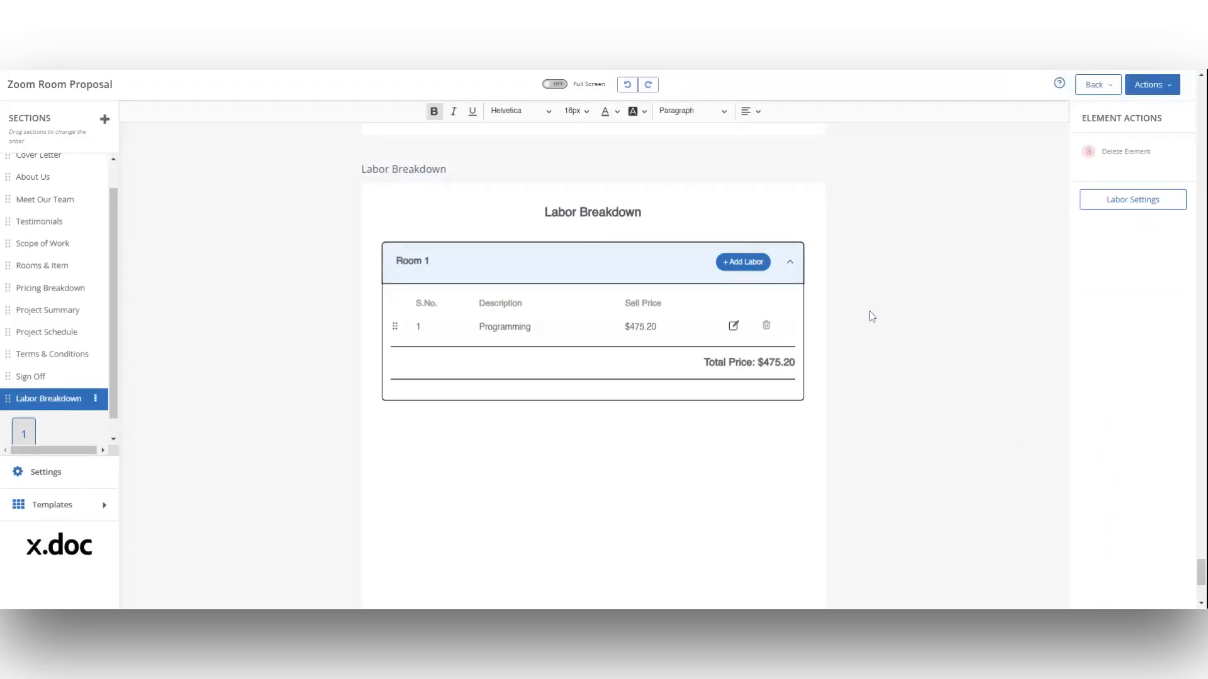
Add a Testing labor entry with an hourly rate of $85 to Room 1 in the Labor Breakdown
left_click(743, 261)
type("Testing")
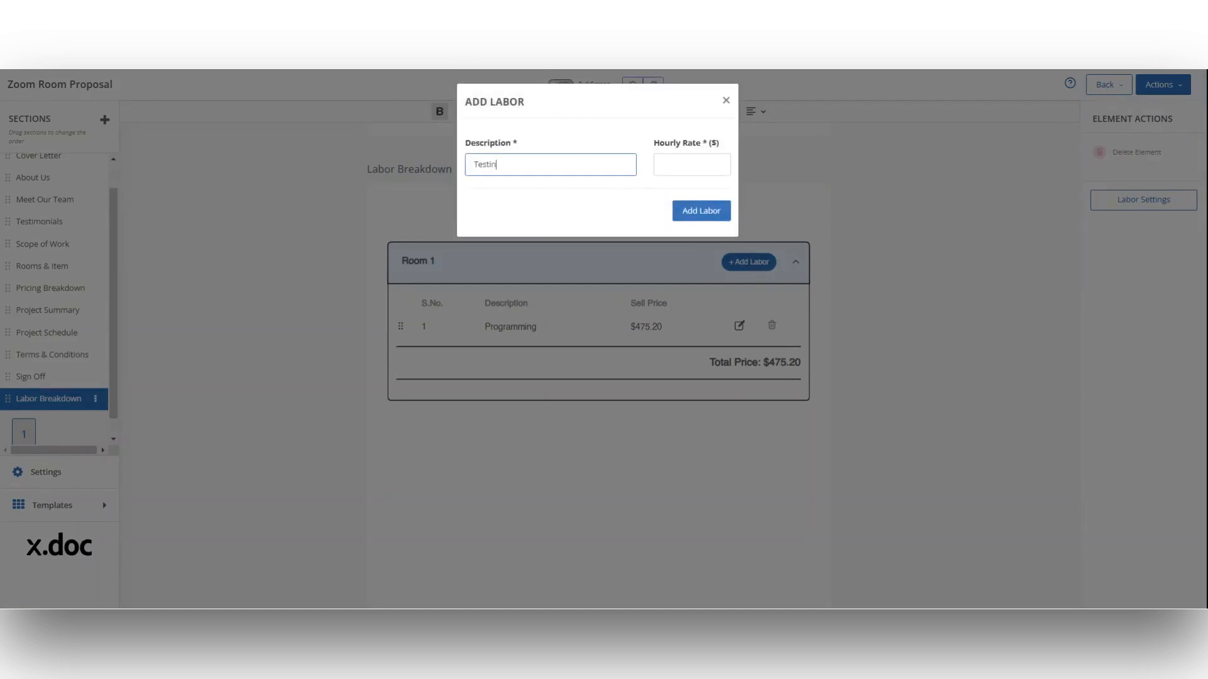
key("Tab")
type("0")
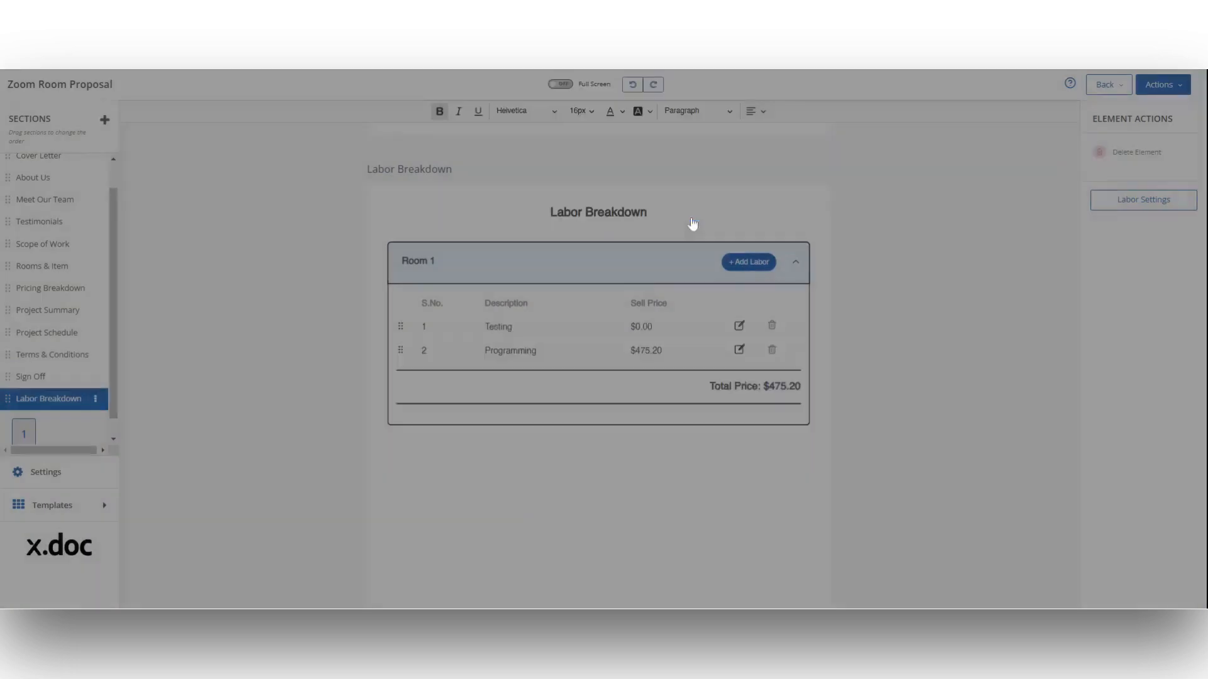
key("Return")
Save the Testing labor entry with 6 hours and open the Pricing Breakdown section
left_click(735, 328)
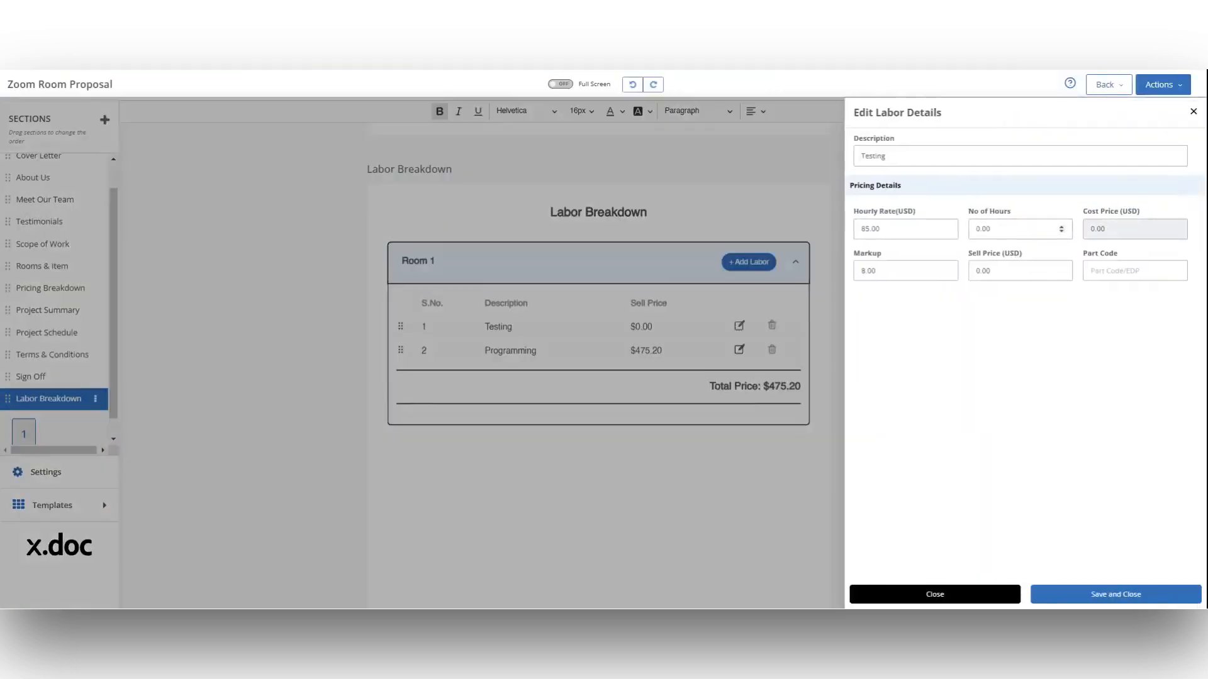
double_click(983, 229)
type("6")
left_click(1078, 597)
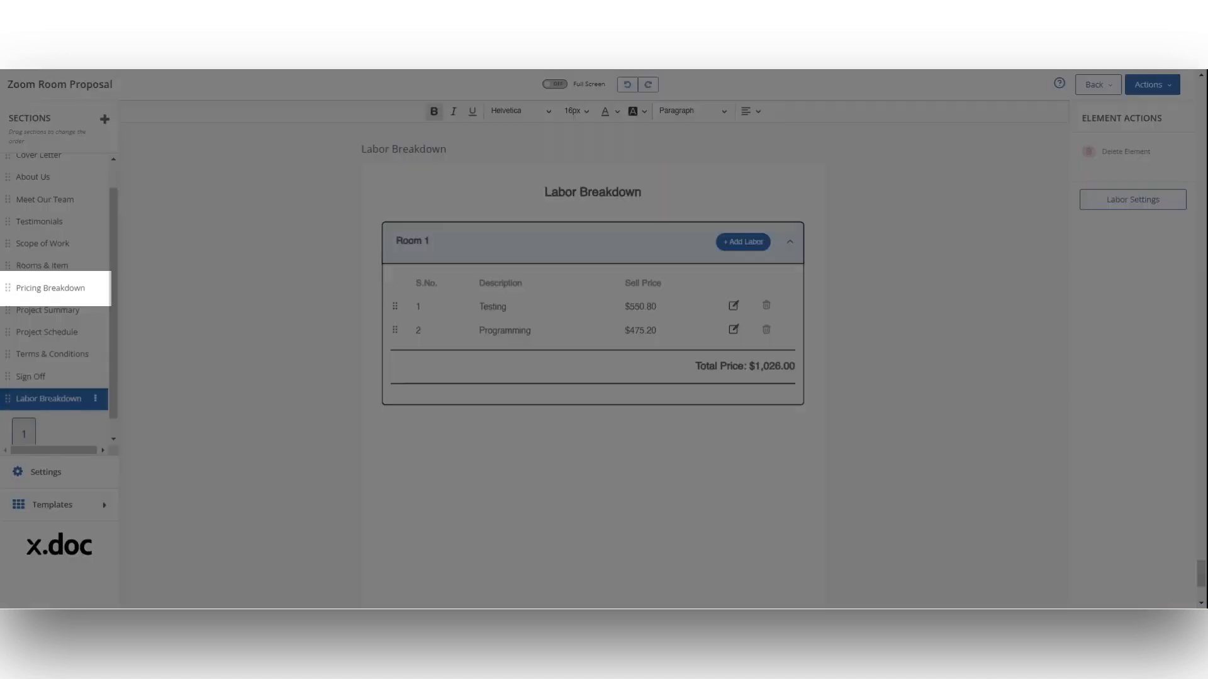
left_click(70, 288)
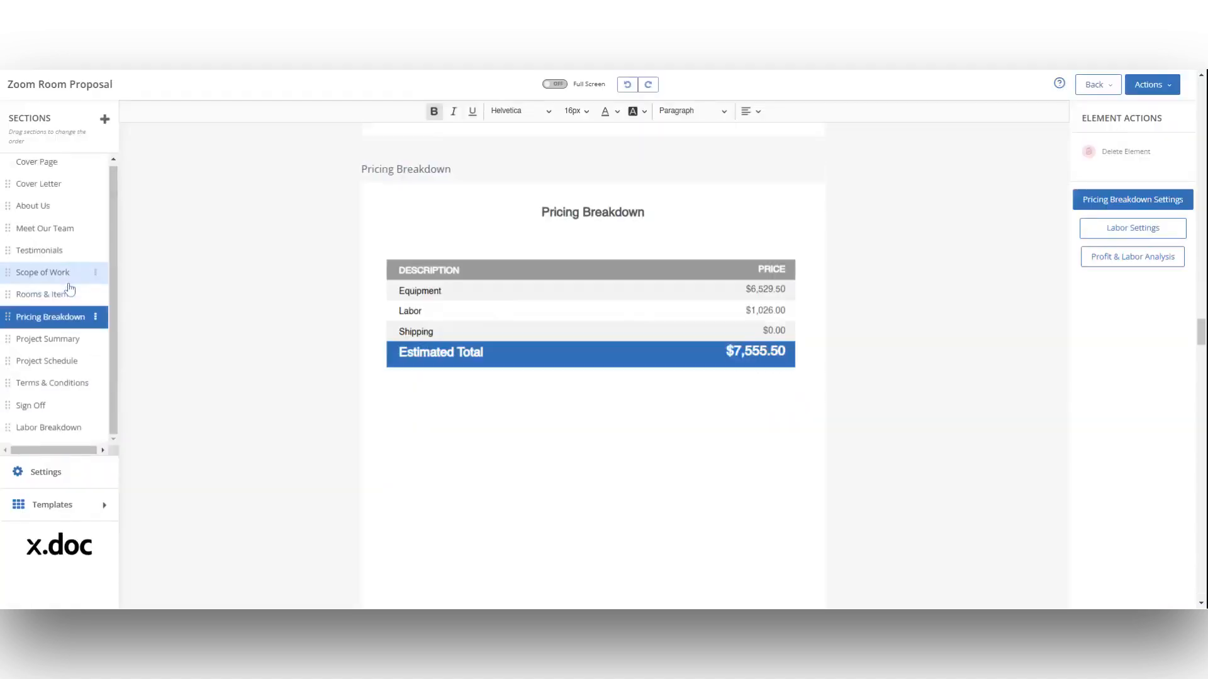